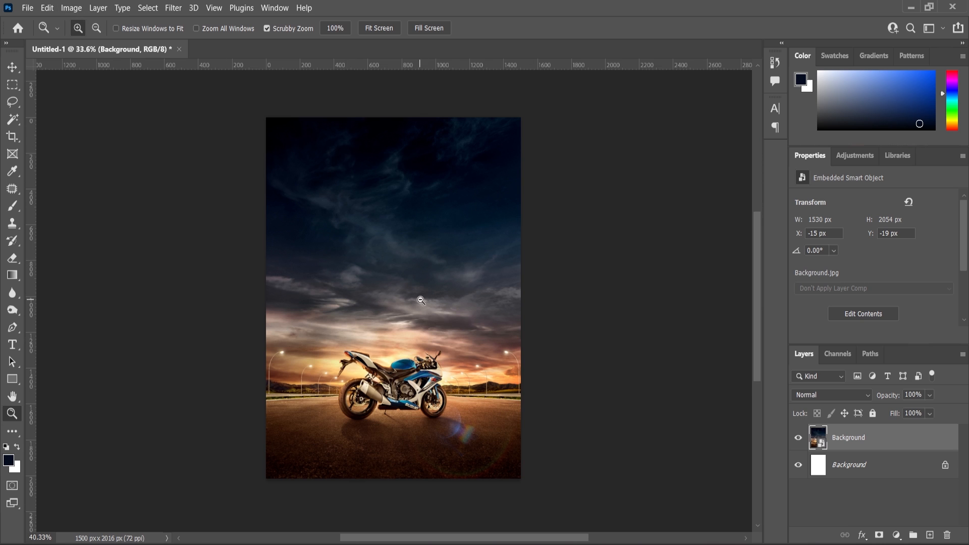
- Place the black brush-stroke image from the folder into the poster and scale it to about 1206 × 1722 px
scroll(389, 301, "up", 2)
scroll(547, 260, "up", 2)
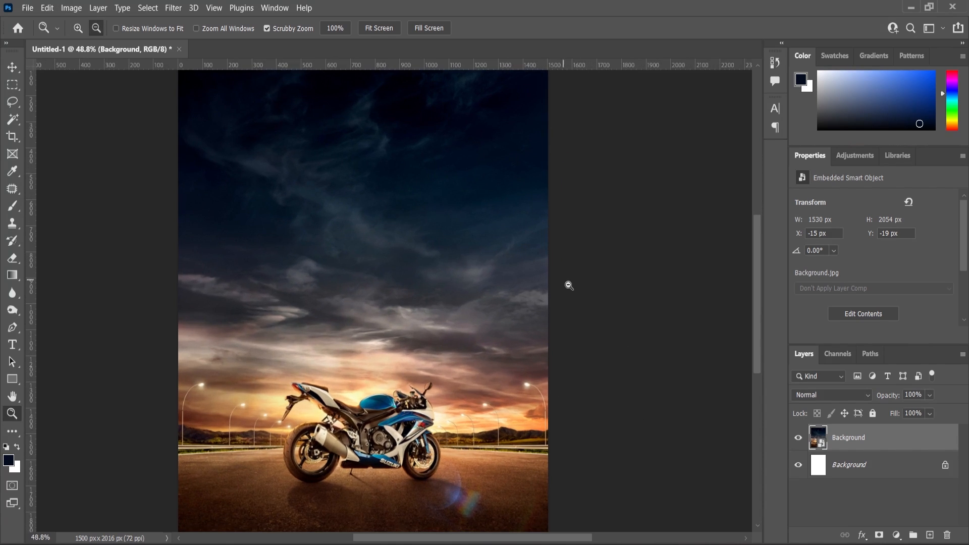
left_click(569, 285, "alt")
key("alt+Tab")
left_click(149, 152)
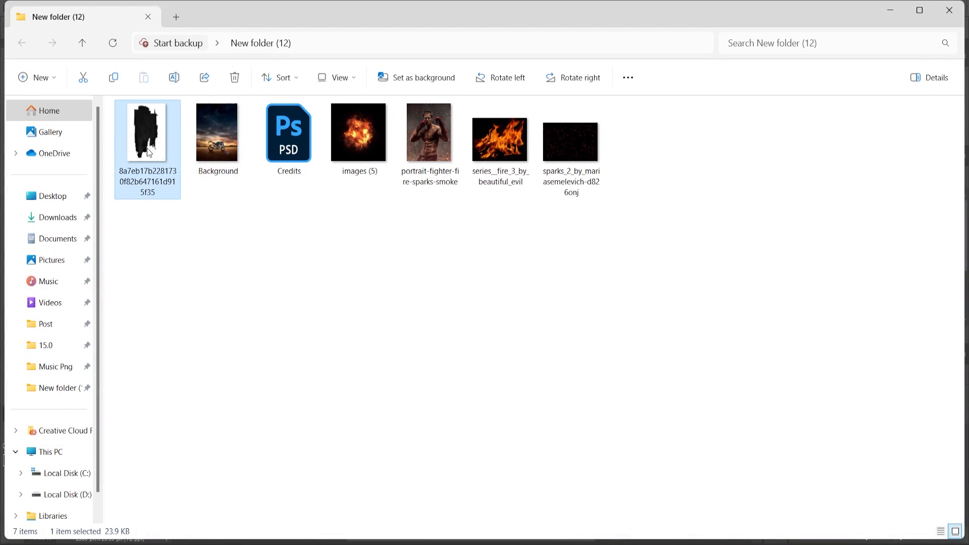
left_click_drag(149, 151, 361, 345)
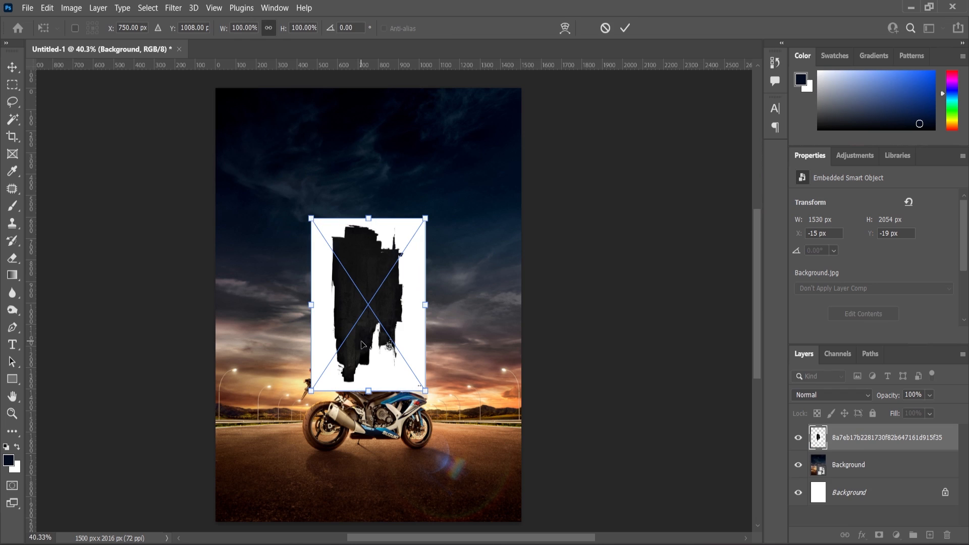
left_click_drag(426, 218, 496, 127)
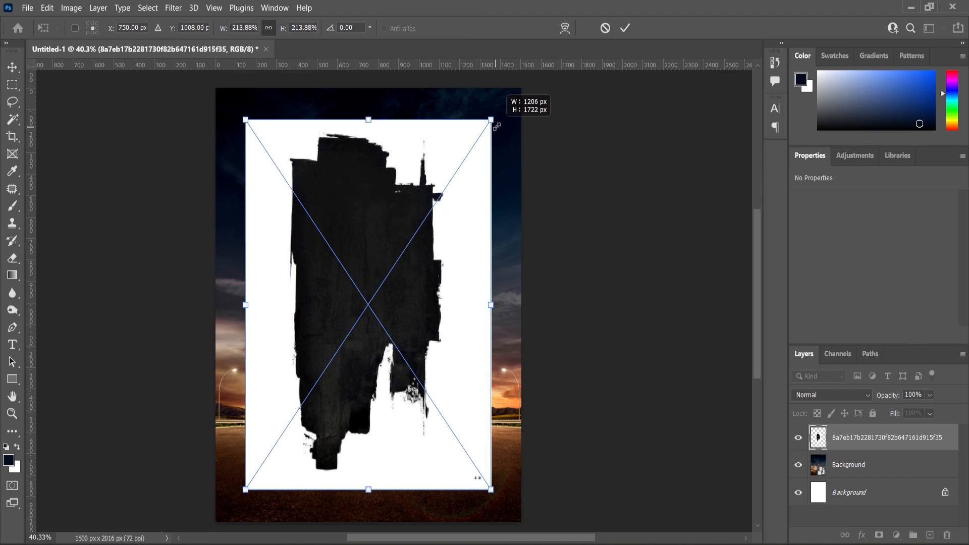
key("Return")
- Add a blank layer above the brush-stroke image, merge the two into one pixel layer, and check it by toggling its visibility
key("z")
left_click(930, 535)
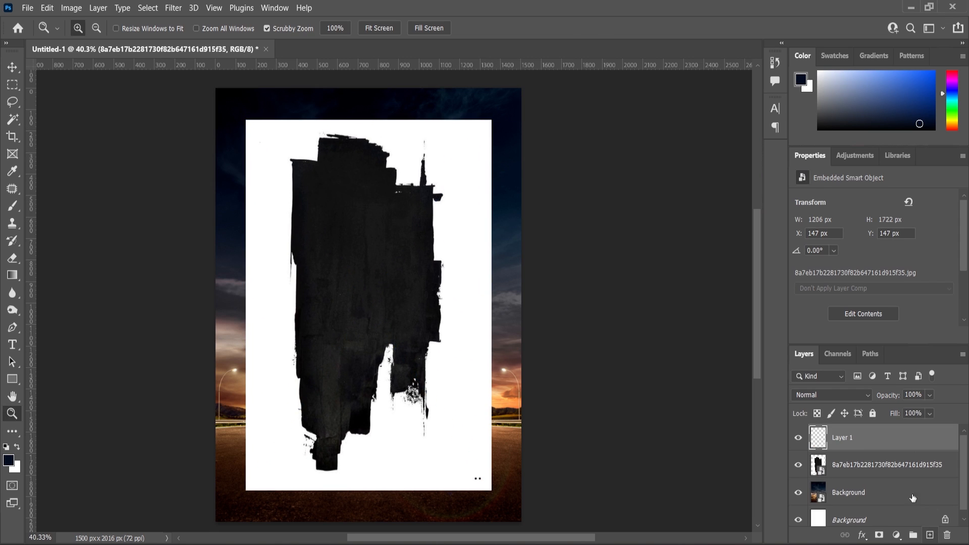
left_click(868, 465, "ctrl")
right_click(869, 465)
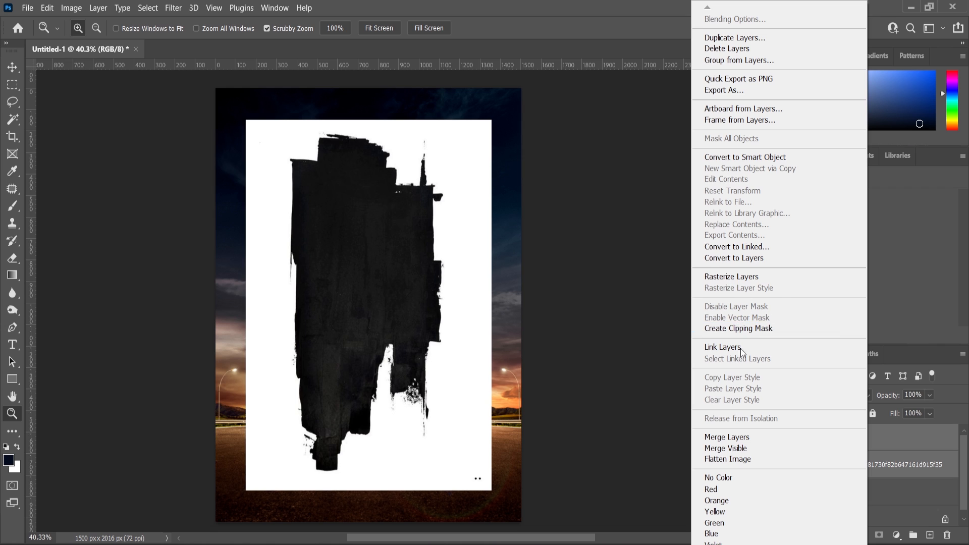
left_click(736, 437)
left_click(799, 438)
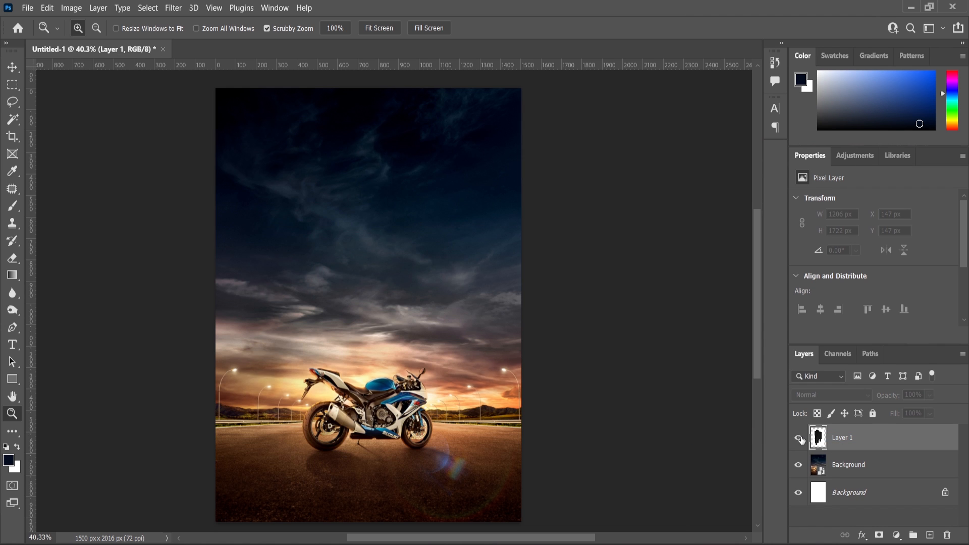
left_click(799, 437)
- Remove the white area around the brush stroke with the Magic Wand, then move the remaining shape slightly down
left_click(16, 120)
left_click(279, 146)
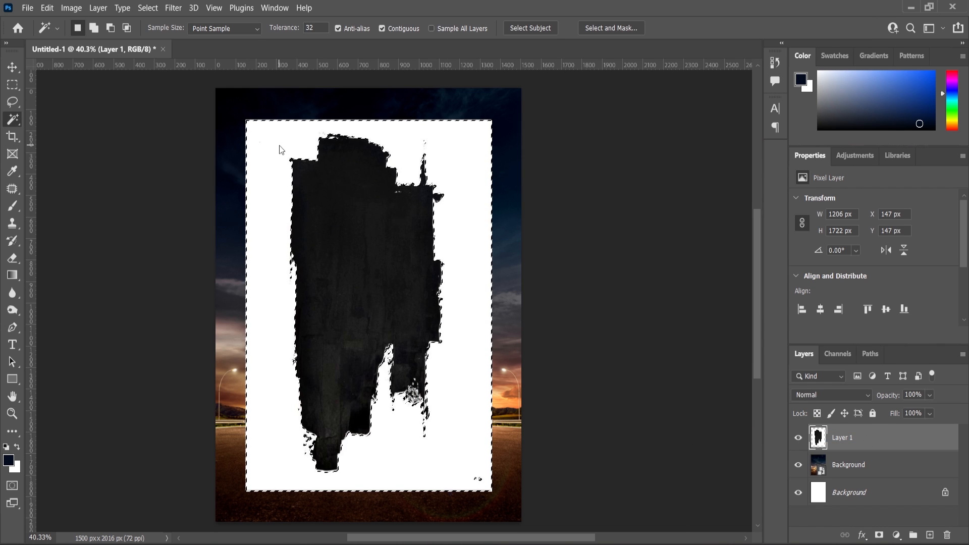
key("Delete")
key("ctrl+d")
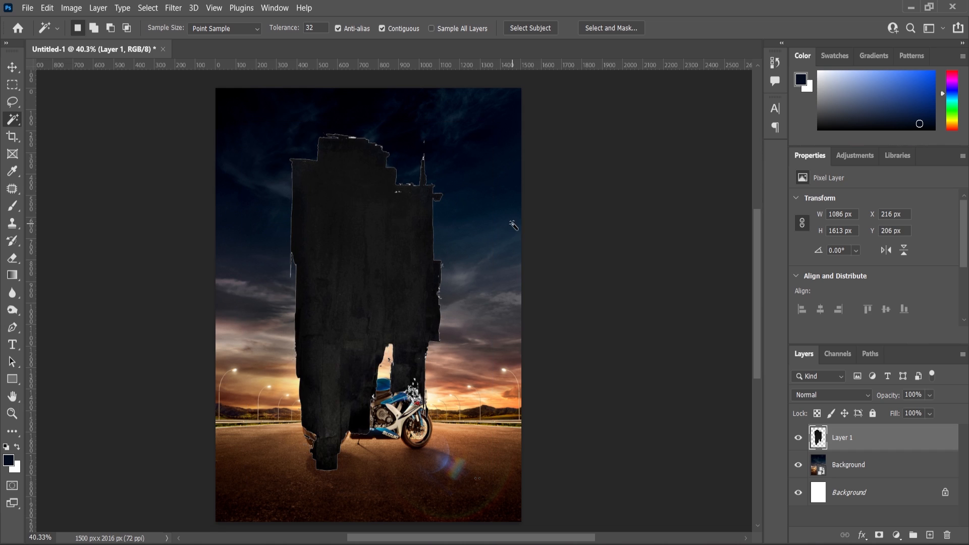
left_click(13, 67)
left_click_drag(346, 240, 347, 253)
- Duplicate the motorcycle background layer, place the copy above the brush-stroke layer, and clip it to that layer
left_click(861, 472)
key("ctrl+j")
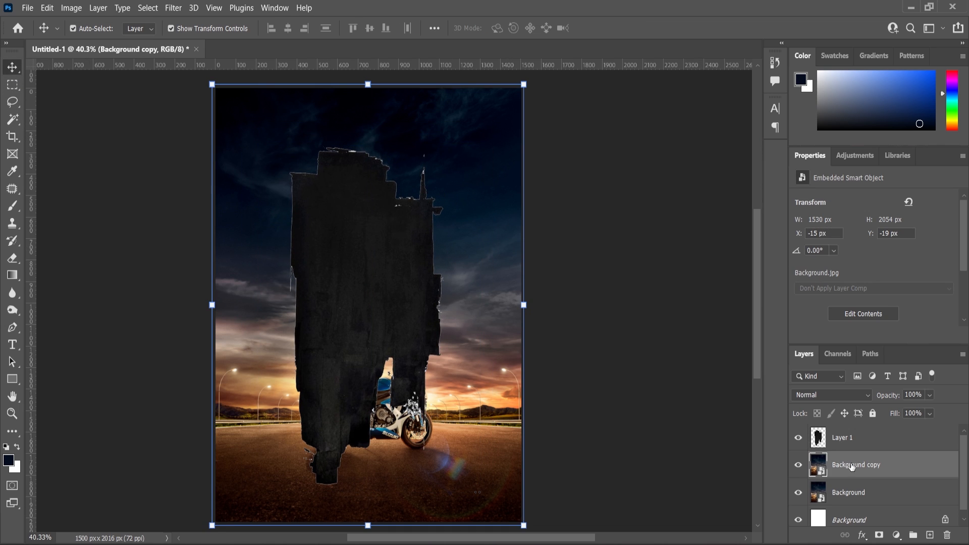
left_click_drag(844, 472, 842, 434)
right_click(843, 440)
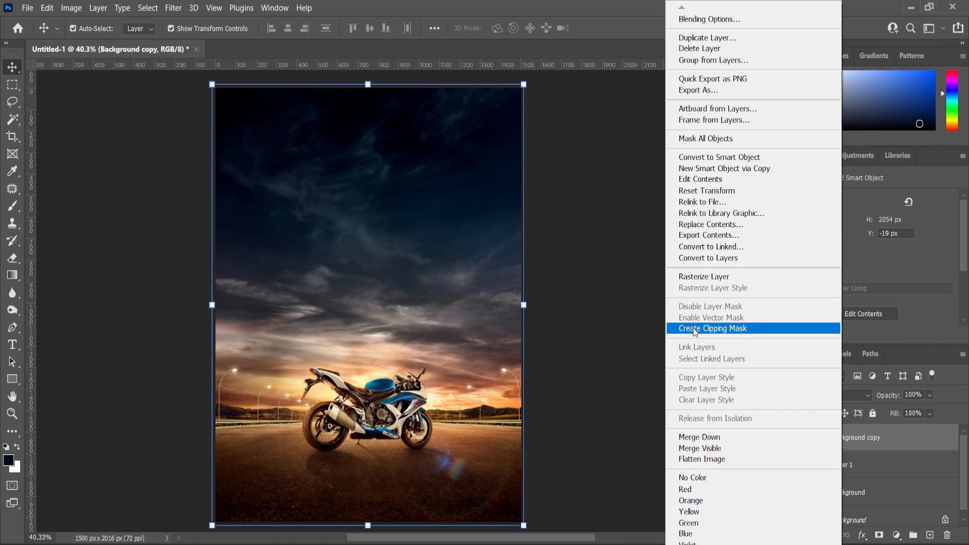
left_click(712, 329)
- Add a drop shadow to the brush-stroke layer with opacity 100%, distance 24 px, spread 13% and size 87 px
left_click(842, 465)
left_click(863, 535)
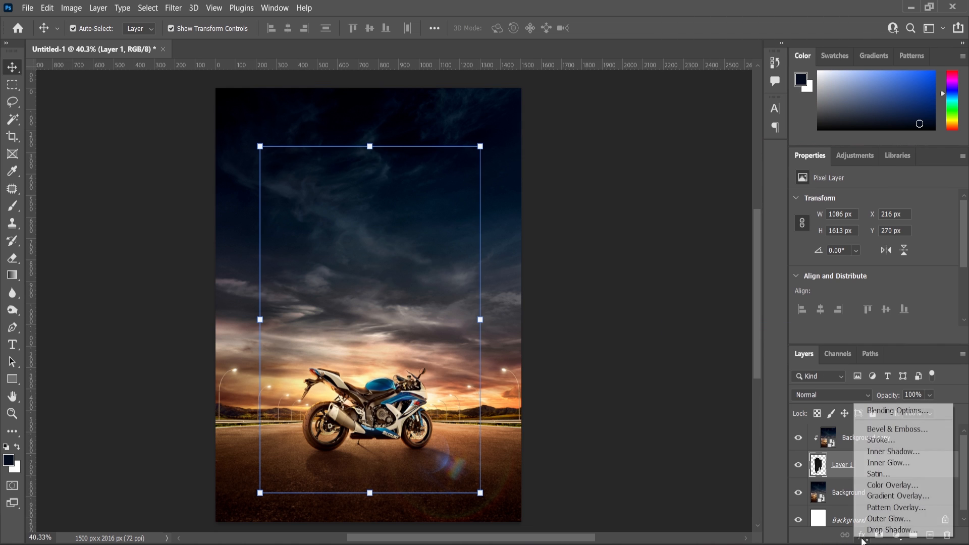
left_click(878, 531)
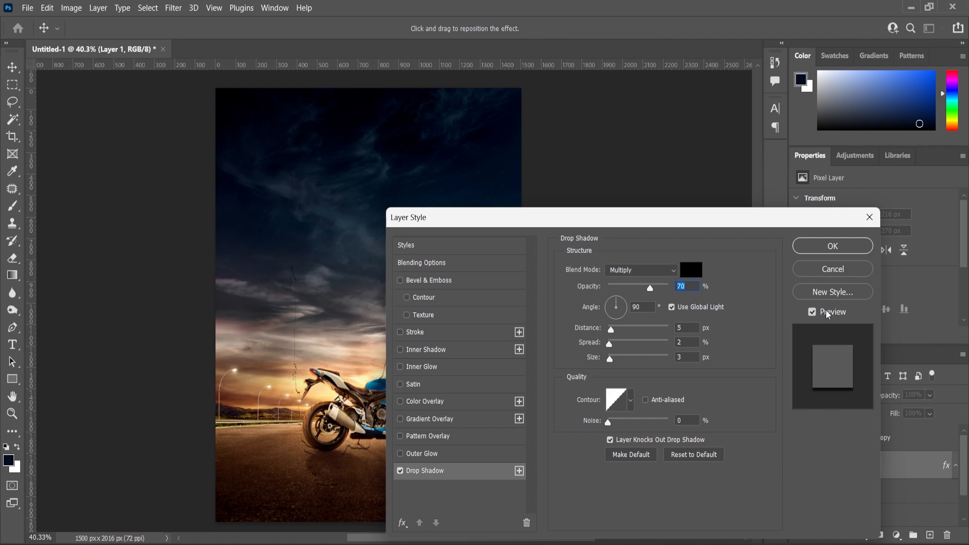
left_click_drag(636, 226, 728, 232)
left_click_drag(702, 344, 724, 376)
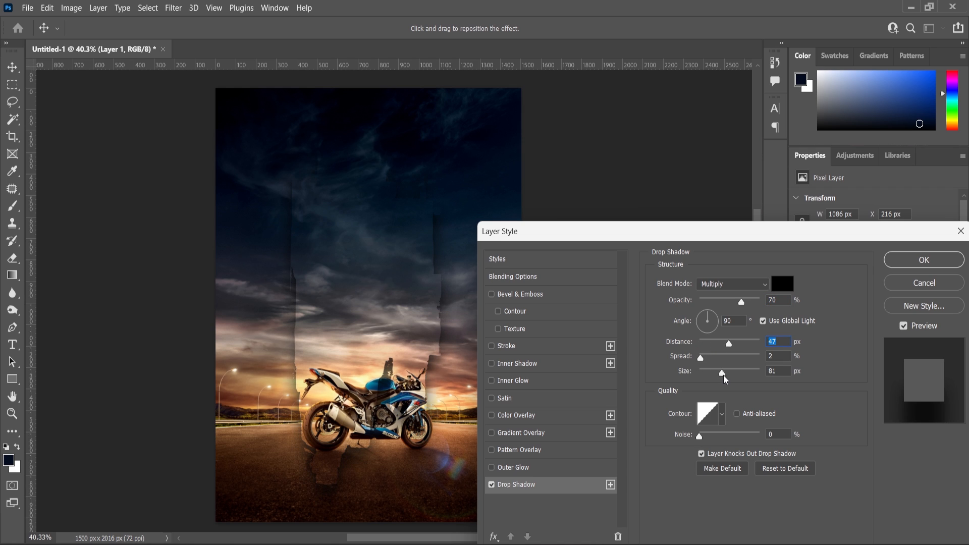
left_click_drag(742, 303, 760, 303)
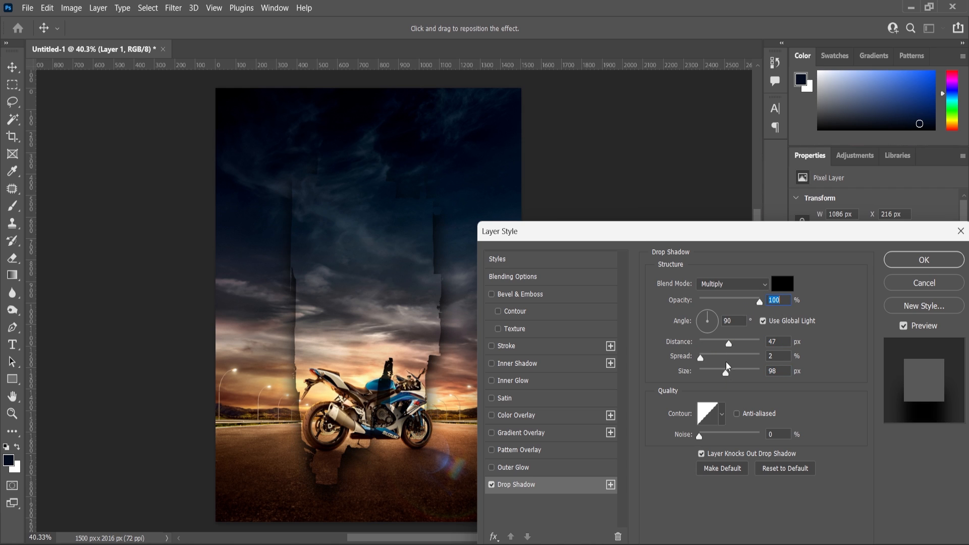
left_click_drag(701, 362, 712, 367)
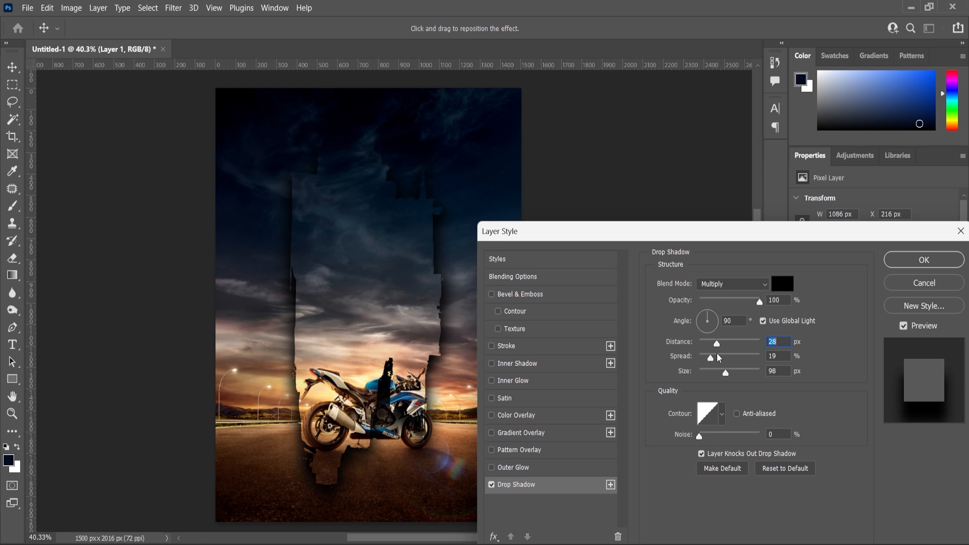
left_click_drag(737, 376, 722, 380)
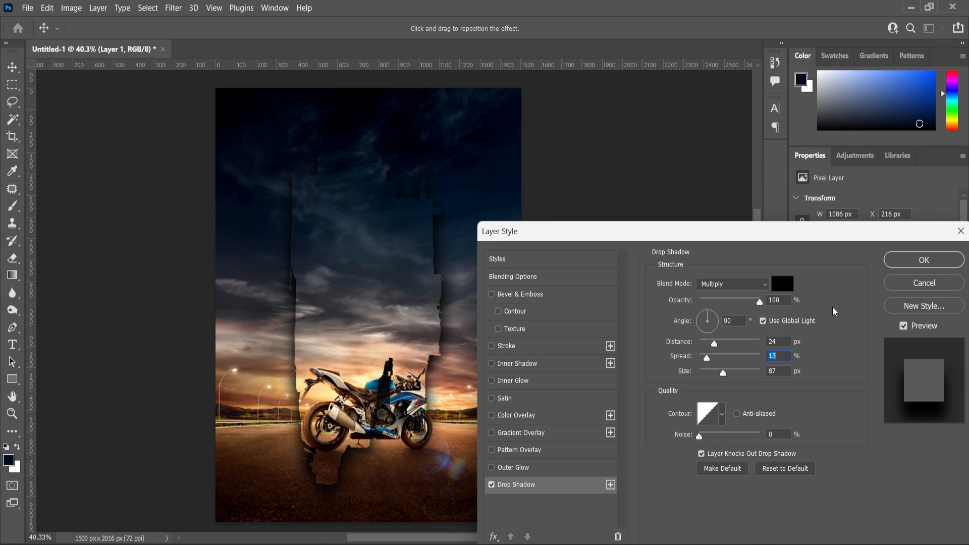
left_click(924, 259)
- Enlarge the brush-stroke shape to about 1300 × 1931 px and shift it slightly right within the poster
left_click_drag(486, 136, 507, 120)
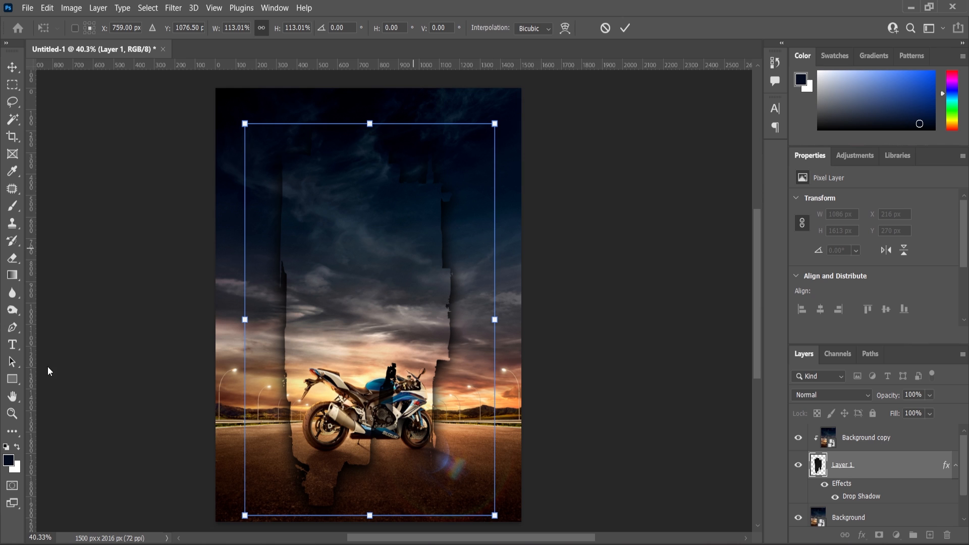
left_click(422, 300, "alt")
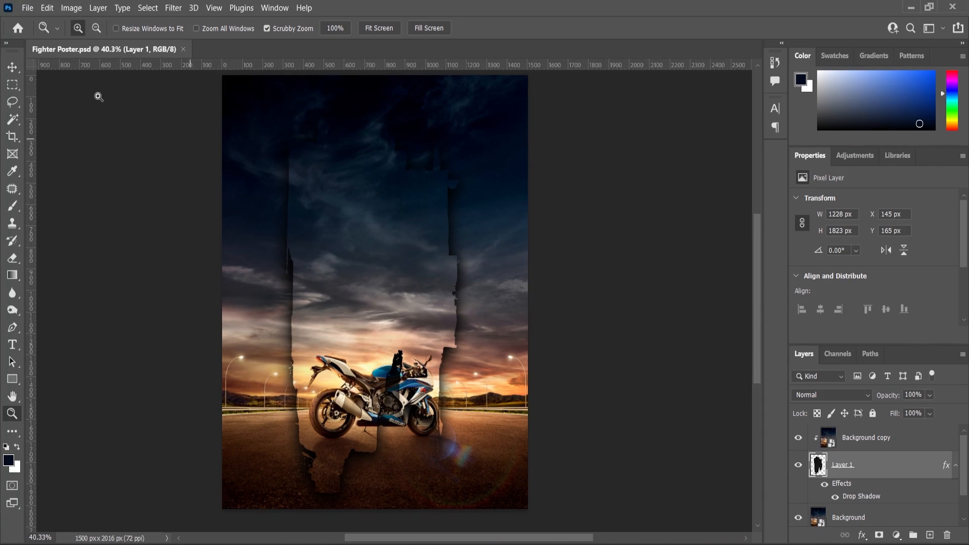
left_click_drag(502, 110, 509, 105)
left_click_drag(414, 298, 423, 301)
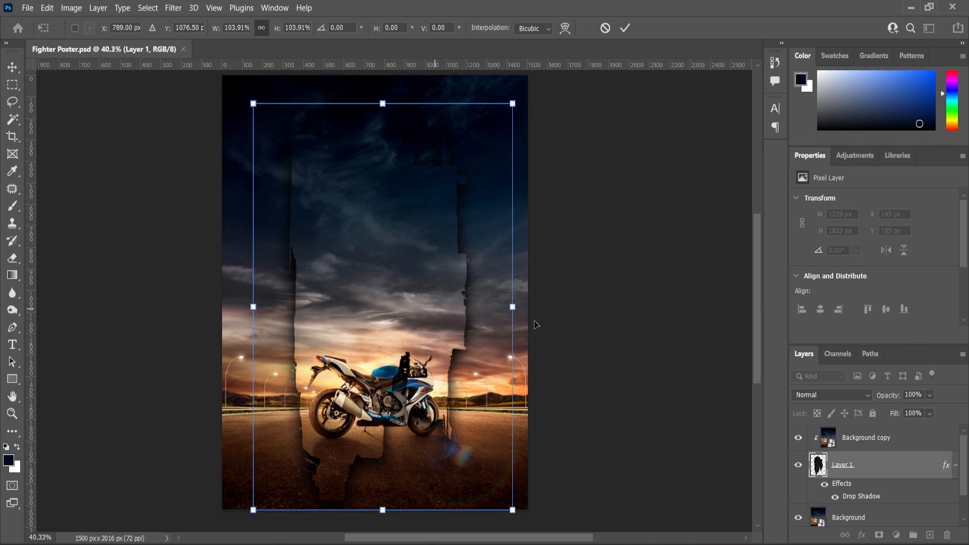
left_click_drag(516, 313, 520, 312)
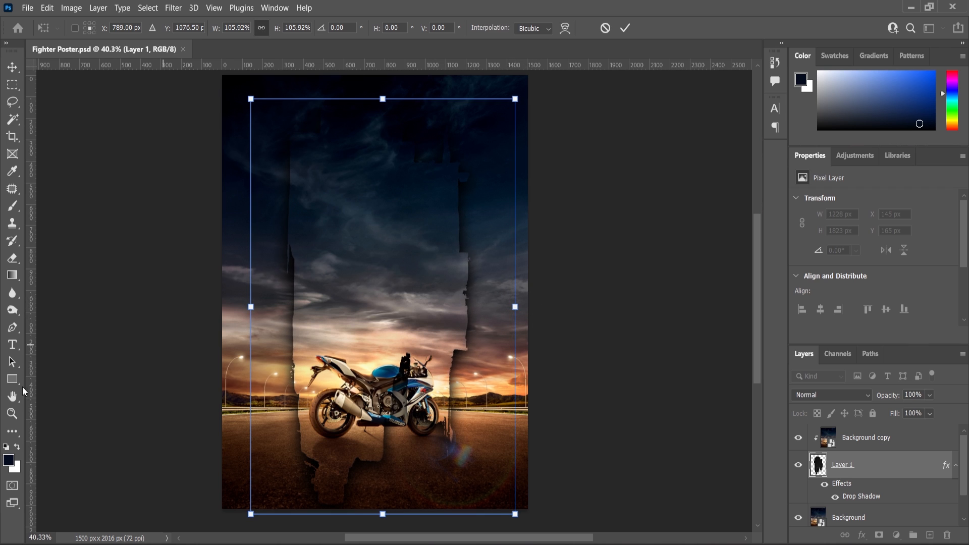
key("Return")
key("z")
key("v")
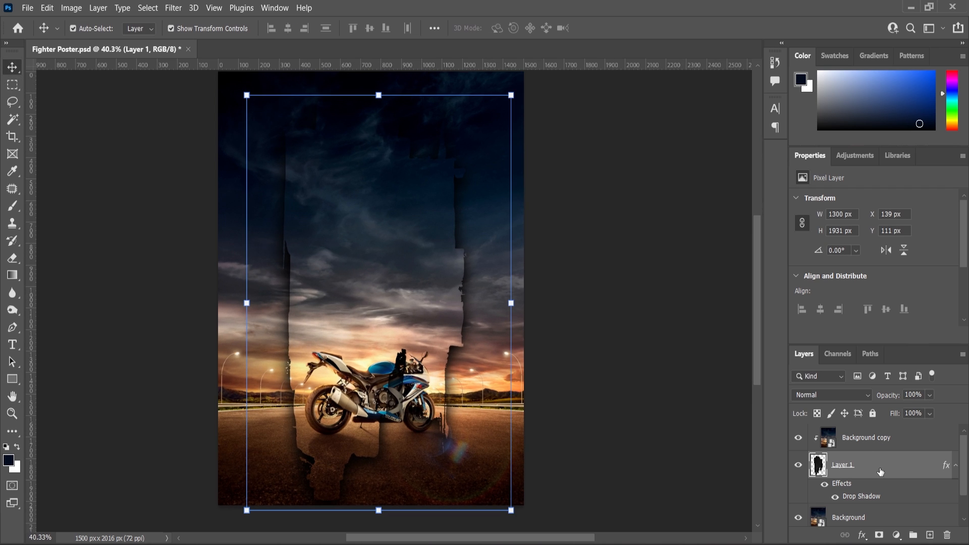
- Lock the brush-stroke layer, the clipped background copy and the motorcycle background layer
left_click(877, 414)
left_click(872, 436)
left_click(873, 414)
left_click(372, 329)
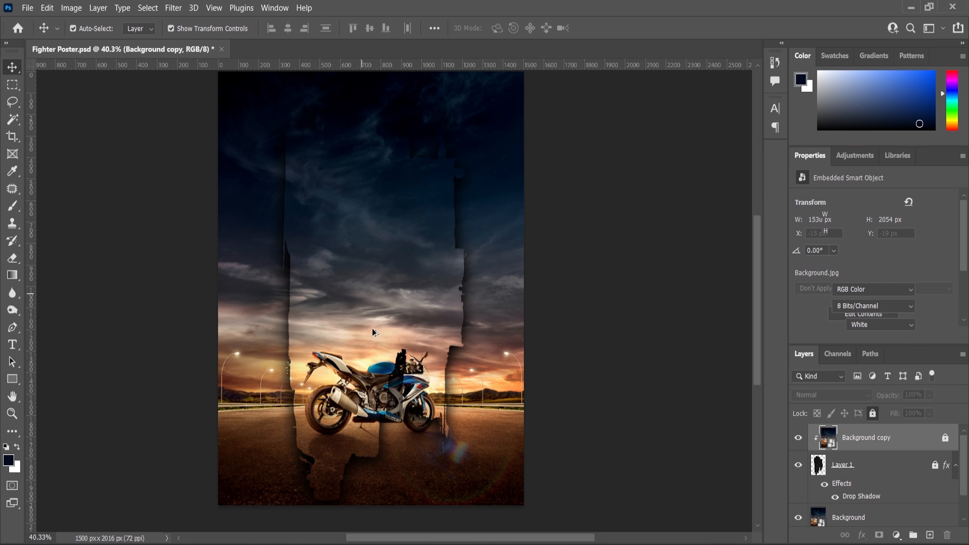
scroll(379, 317, "up", 1)
left_click(379, 318)
scroll(394, 316, "down", 2)
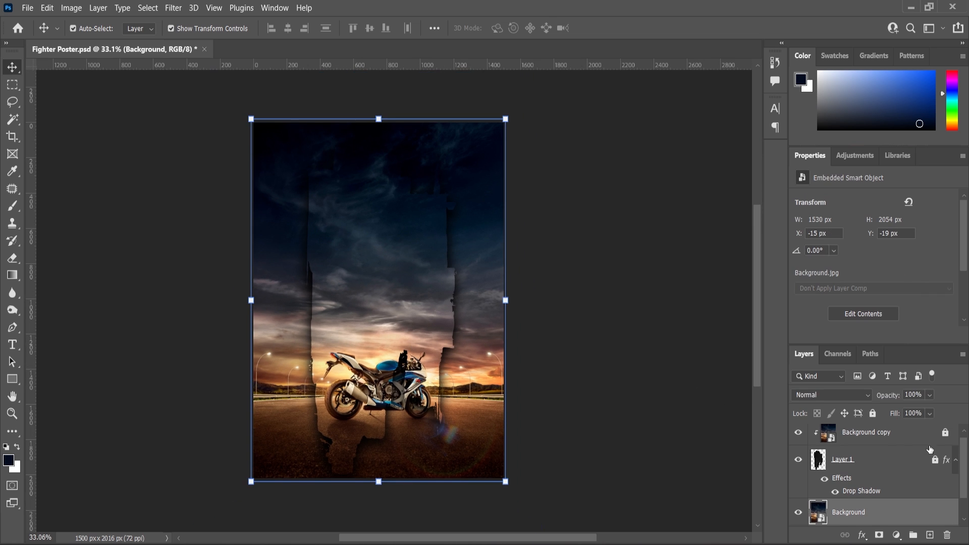
left_click(875, 411)
scroll(343, 272, "up", 2)
left_click(374, 285)
scroll(381, 289, "up", 1)
scroll(501, 291, "down", 1)
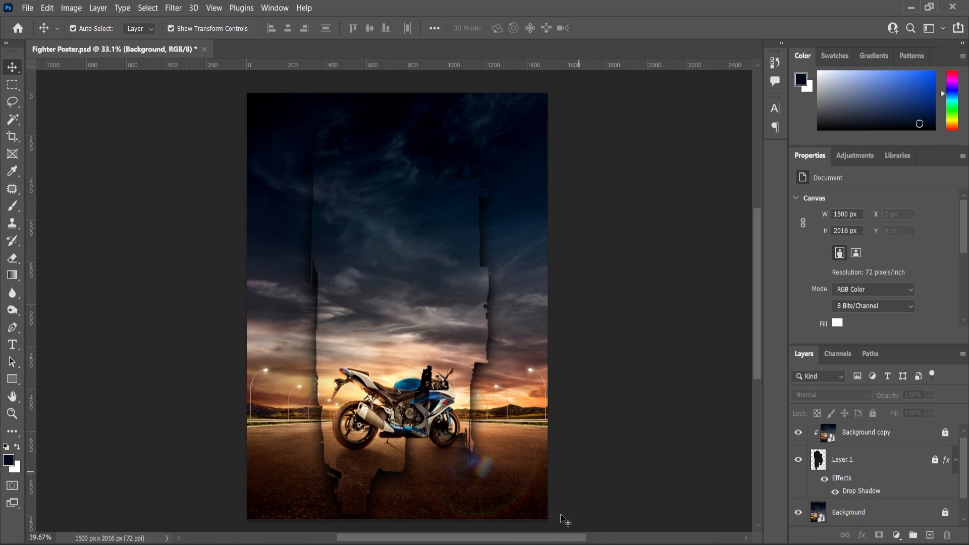
- Open portrait-fighter-fire-sparks-smoke.jpg as a separate document and isolate the fighter with a layer mask using Select and Mask
left_click(551, 544)
left_click_drag(428, 166, 403, 53)
left_click(12, 86)
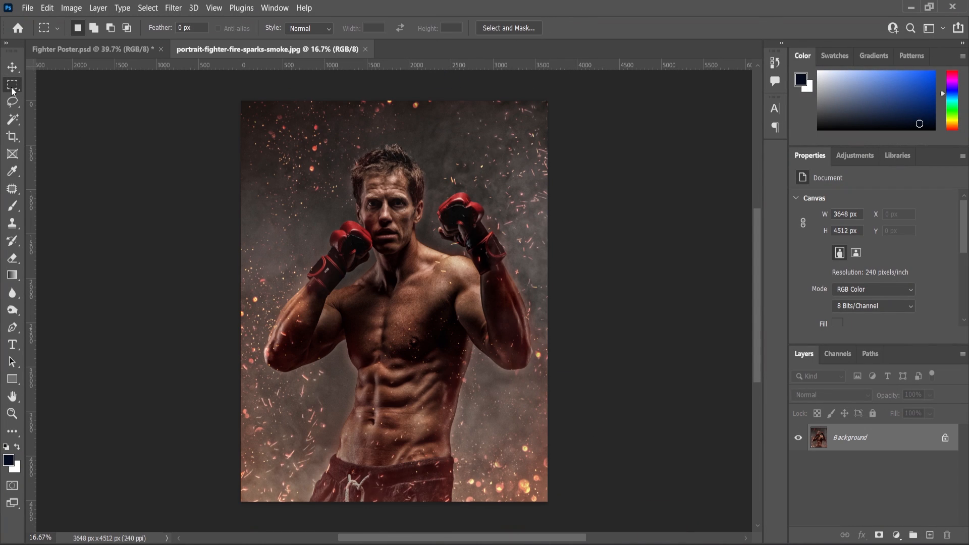
left_click(524, 28)
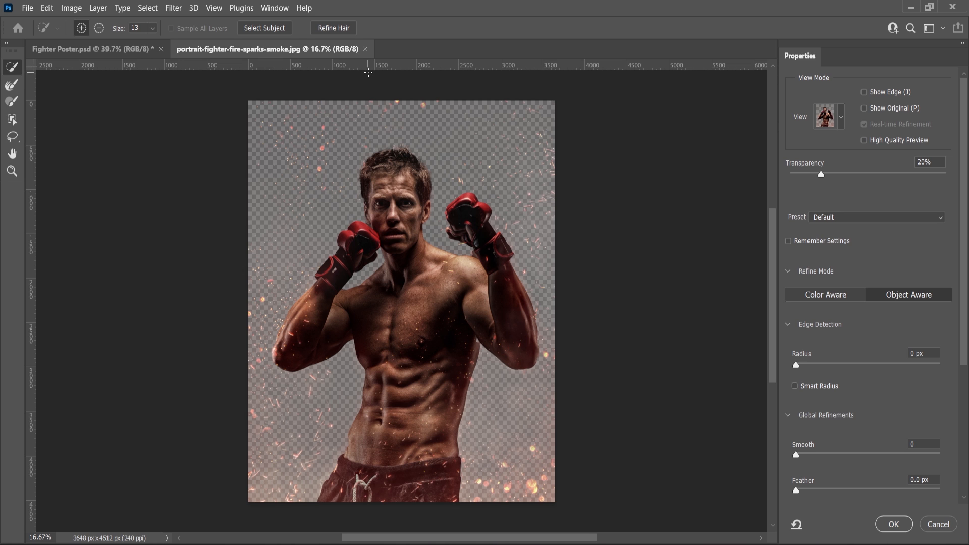
key("Return")
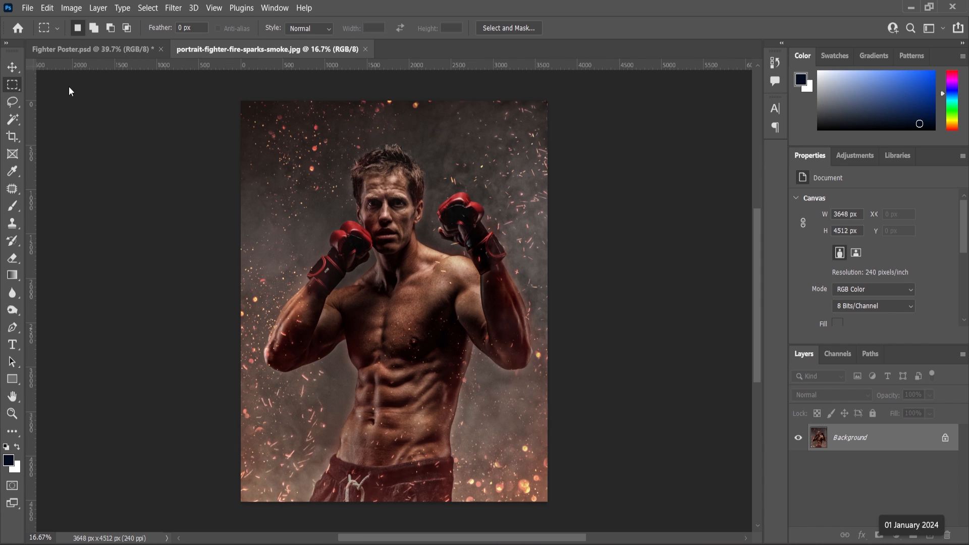
- Bring the masked fighter into the Fighter Poster document, scale it to about 1234 × 1528 px and place it over the motorcycle
key("v")
left_click_drag(385, 240, 396, 287)
scroll(434, 325, "down", 3)
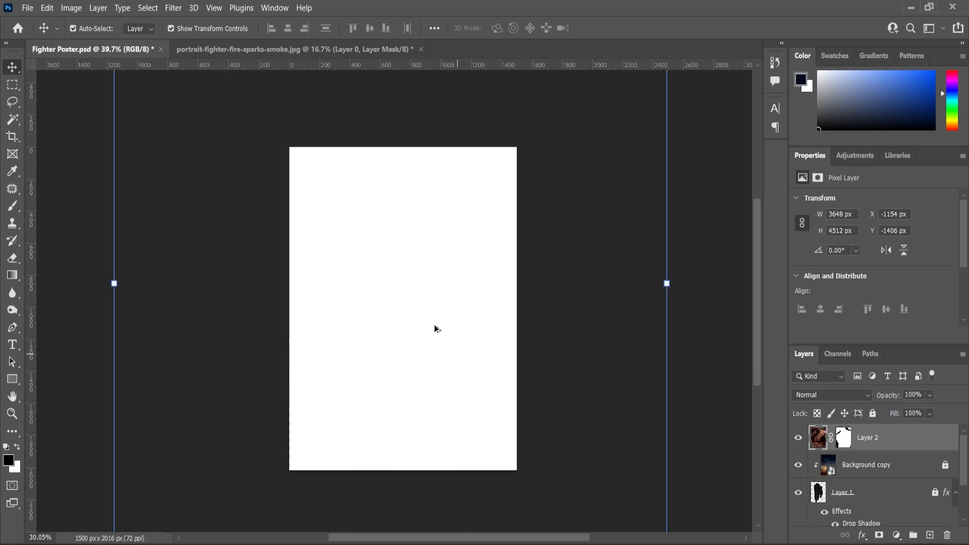
left_click_drag(628, 291, 473, 324)
scroll(400, 295, "up", 3)
left_click_drag(401, 295, 417, 272)
left_click_drag(534, 415, 547, 429)
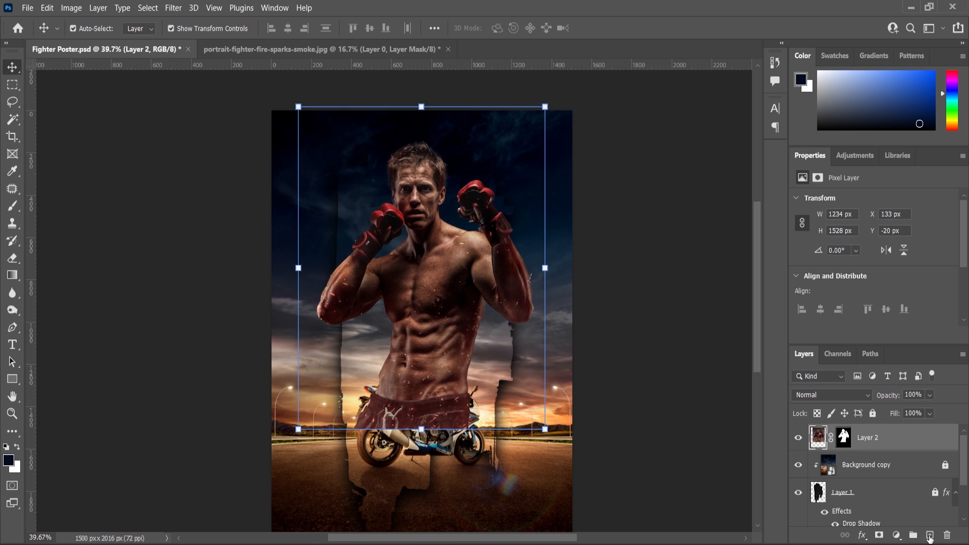
- Add a blank layer and merge it with the masked fighter layer into a single pixel layer
left_click(930, 535)
left_click(868, 471, "shift")
right_click(868, 467)
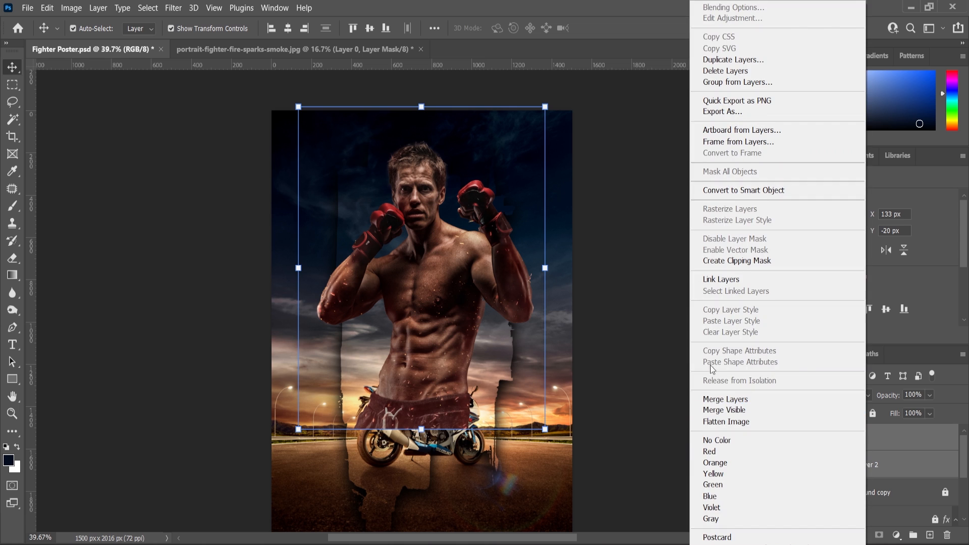
left_click(738, 398)
- Adjust the fighter layer's Levels with input values of 4 for shadows, 0.96 for midtones and 228 for highlights
left_click(79, 8)
mouse_move(86, 38)
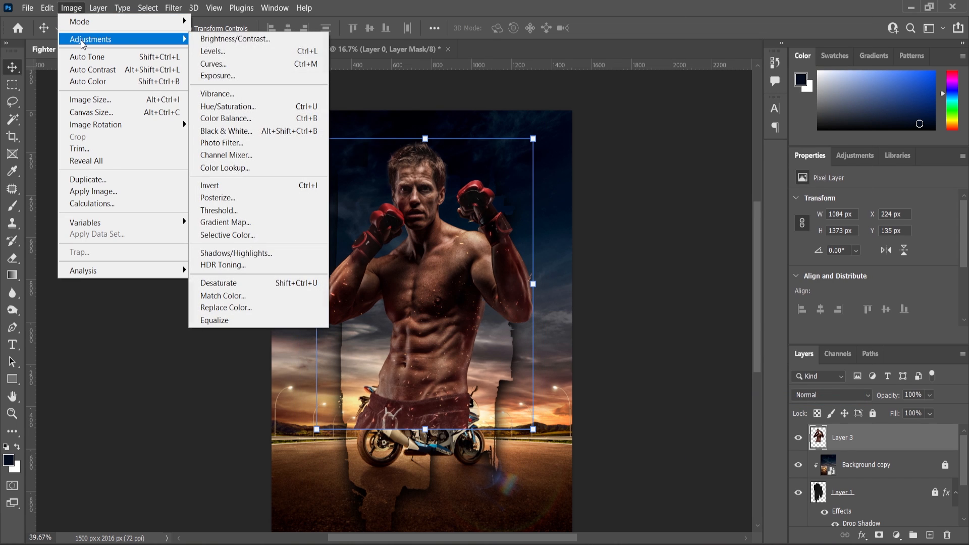
left_click(217, 75)
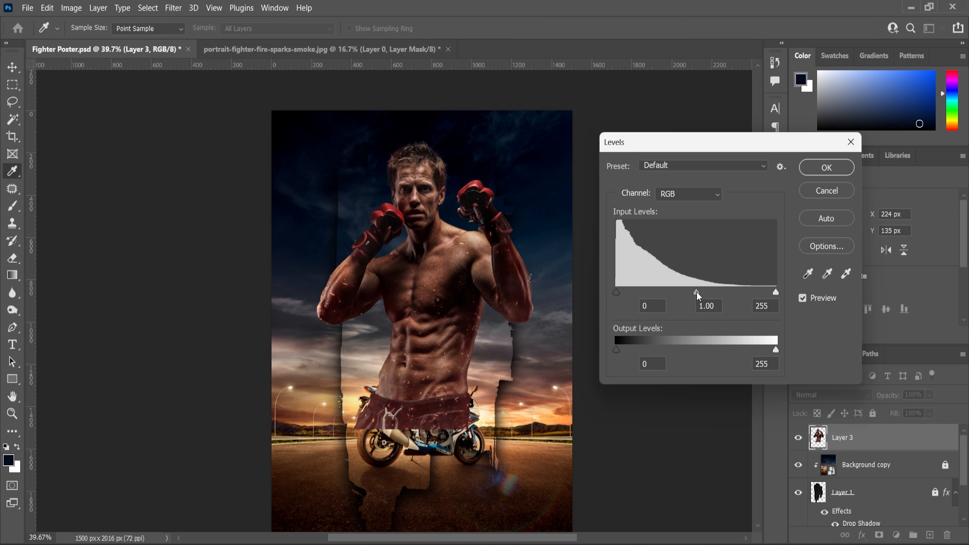
left_click_drag(773, 291, 759, 295)
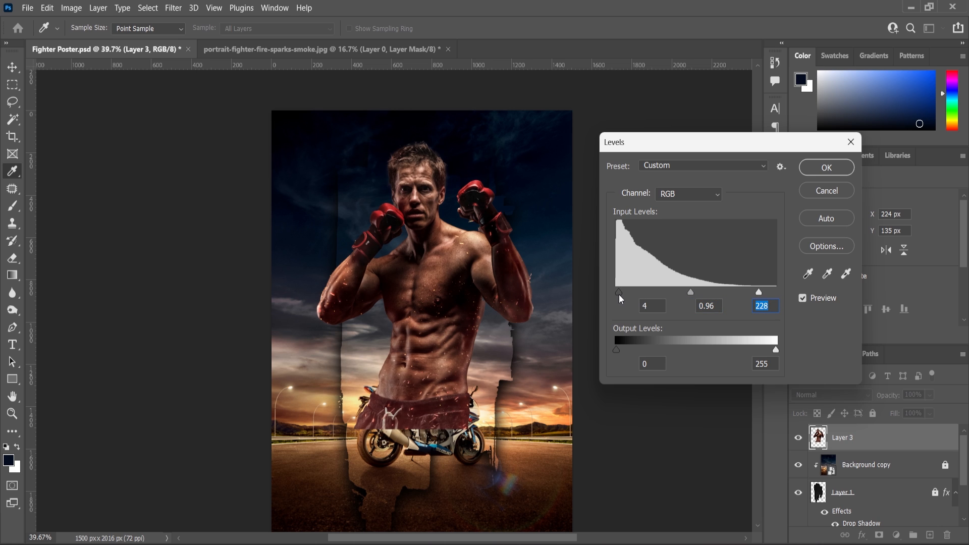
left_click(826, 168)
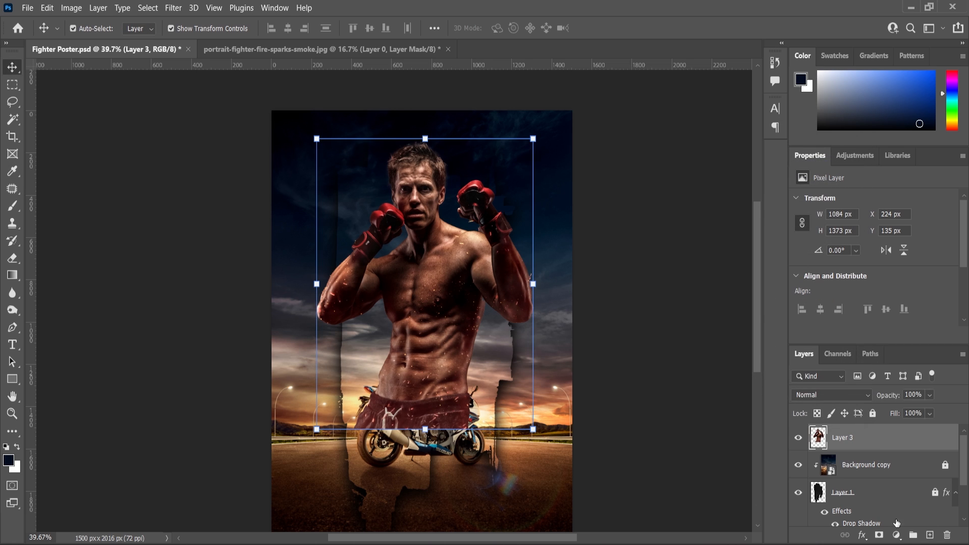
- Add a layer mask to the fighter layer and fade his lower body into the motorcycle scene with a vertical black-to-white gradient
left_click(878, 535)
key("g")
left_click_drag(414, 436, 411, 305)
scroll(440, 250, "up", 1)
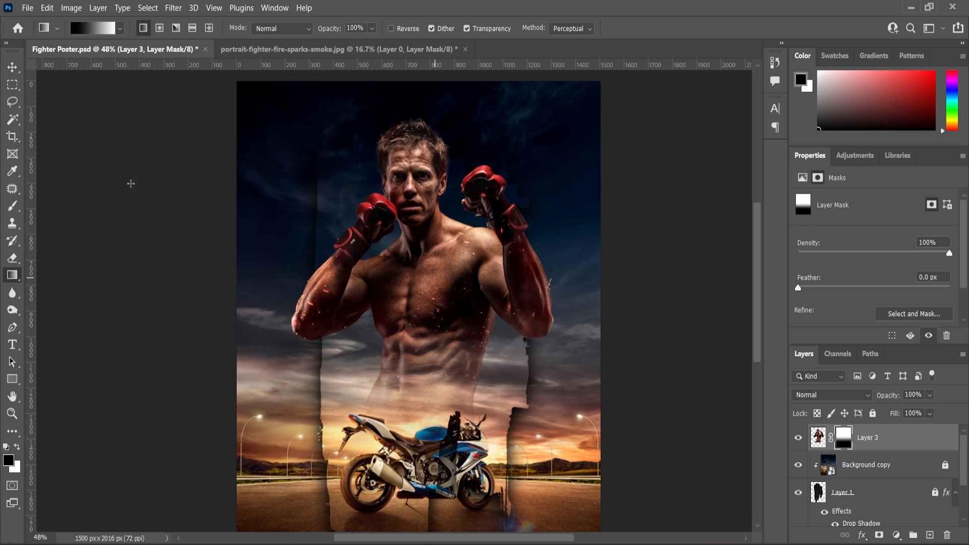
- Enlarge the masked fighter layer slightly to 1100 × 1395 px
left_click(14, 64)
left_click_drag(557, 471, 561, 476)
left_click(868, 439)
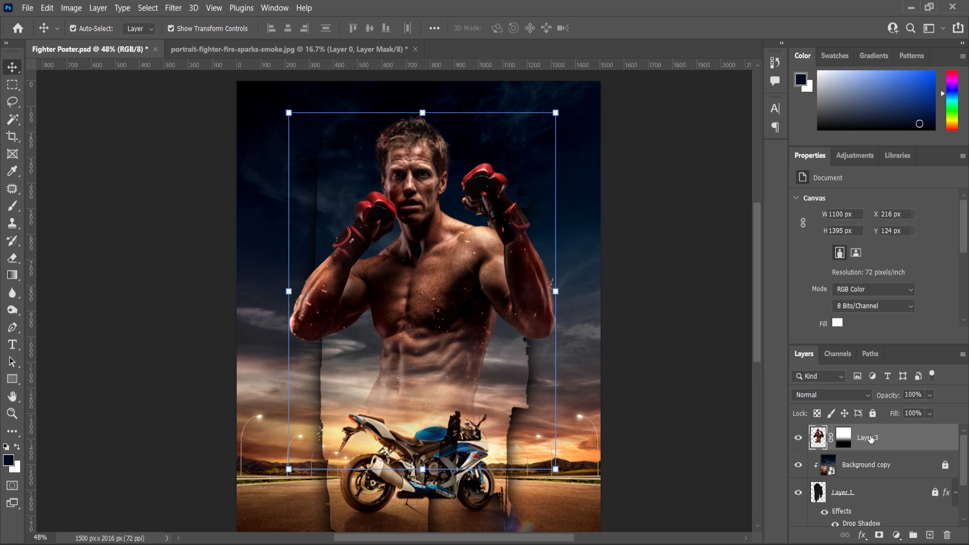
- Place the images (5) fire picture beneath the fighter layer, scale it to about 255% and centre it behind his head
left_click(858, 469)
left_click(555, 543)
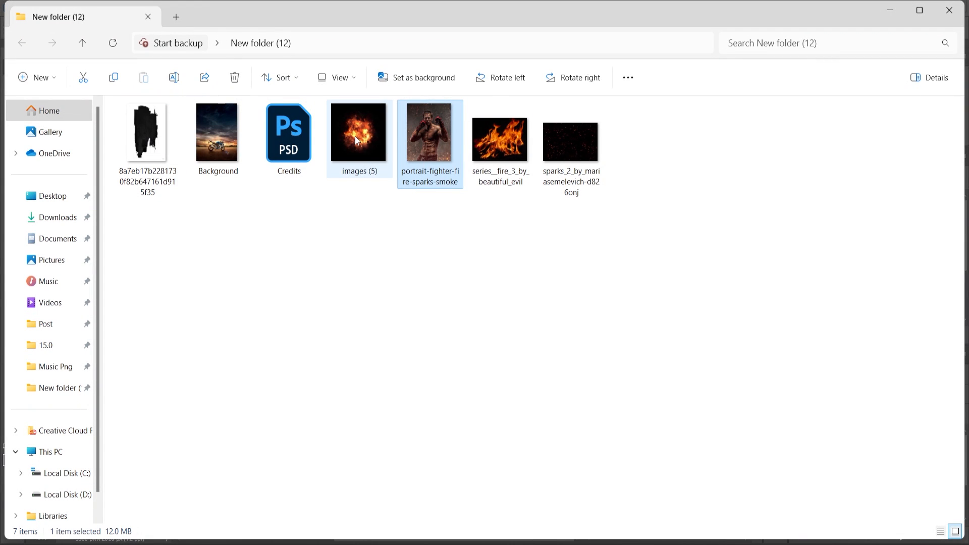
left_click_drag(355, 136, 449, 307)
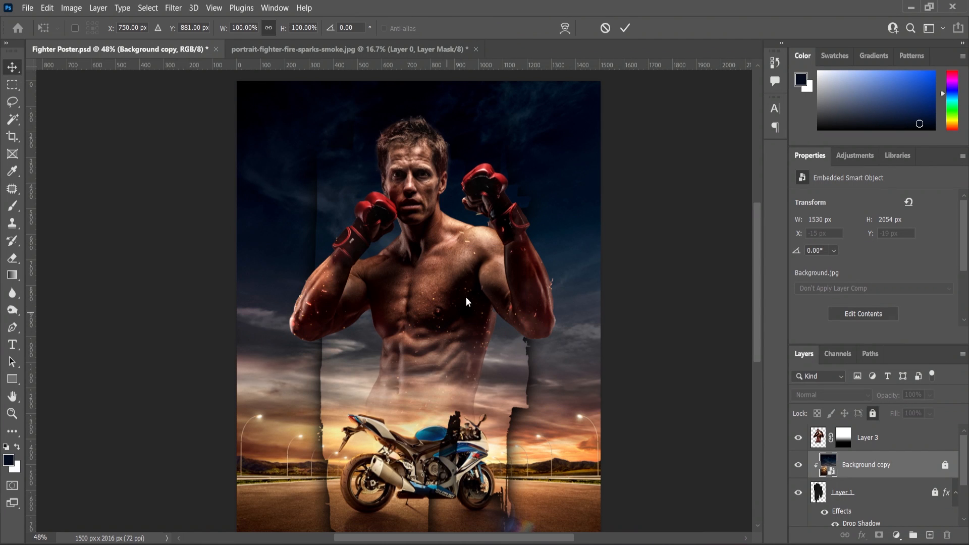
left_click_drag(466, 257, 560, 169)
left_click_drag(508, 315, 508, 263)
key("Return")
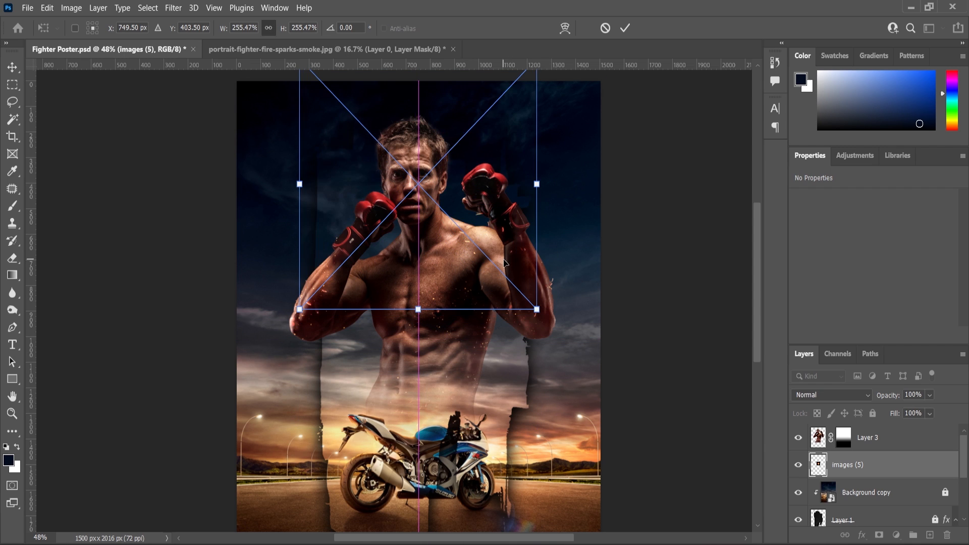
- Set the fire burst layer's blend mode to Screen and enlarge it to about 1191 × 1191 px behind the head
left_click(863, 399)
left_click(813, 316)
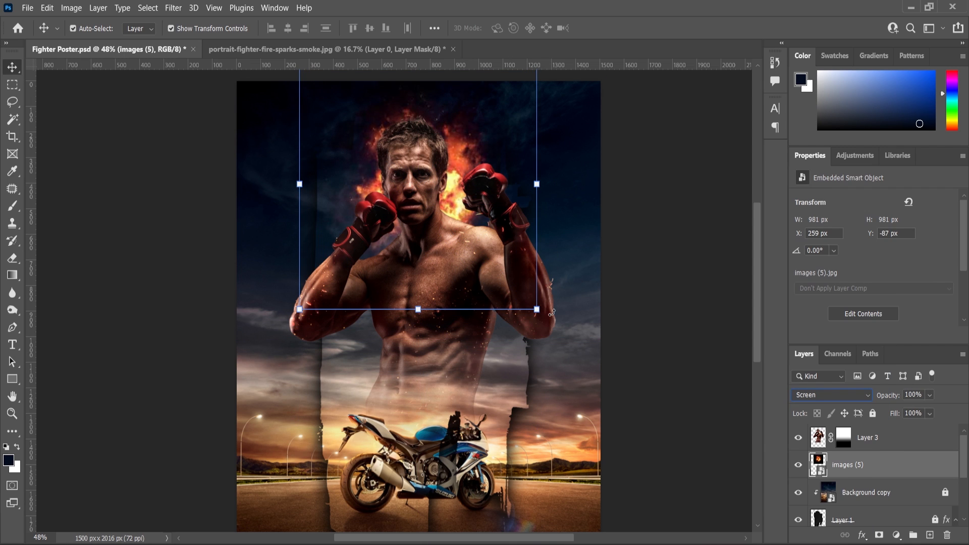
left_click_drag(539, 312, 563, 336)
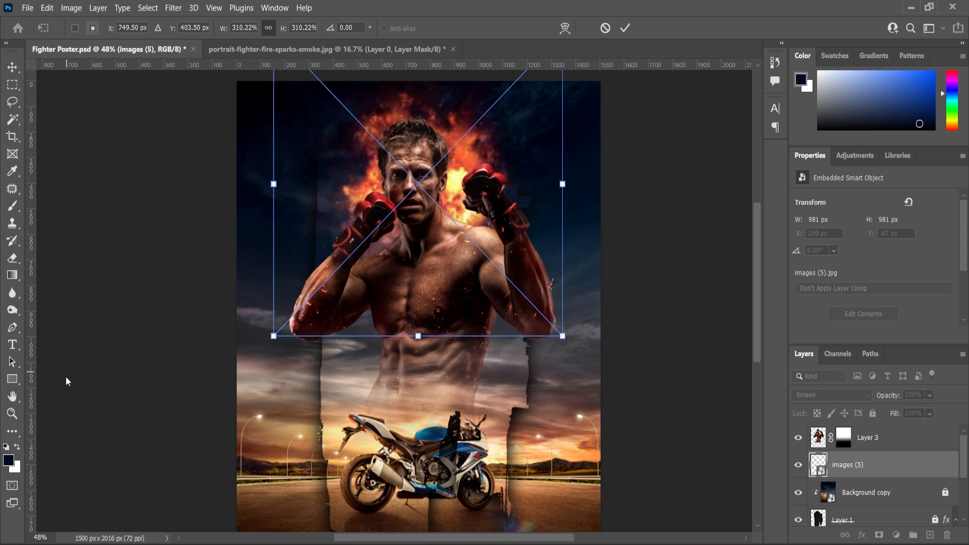
left_click(7, 414)
scroll(404, 255, "down", 4)
scroll(442, 299, "up", 3)
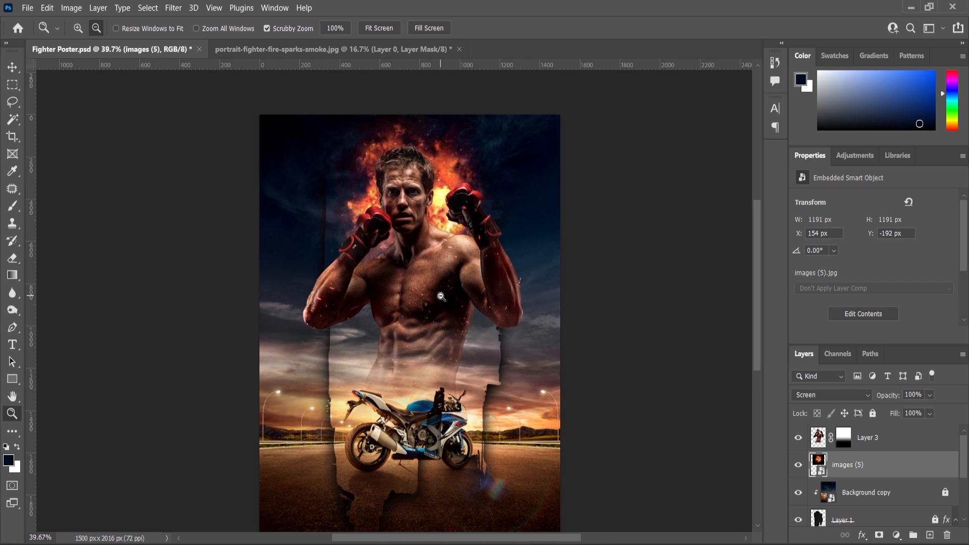
- Place the series__fire_3_by_beautiful_evil image, move its layer above the fighter and set its blend mode to Screen
left_click(554, 544)
left_click_drag(495, 181, 401, 341)
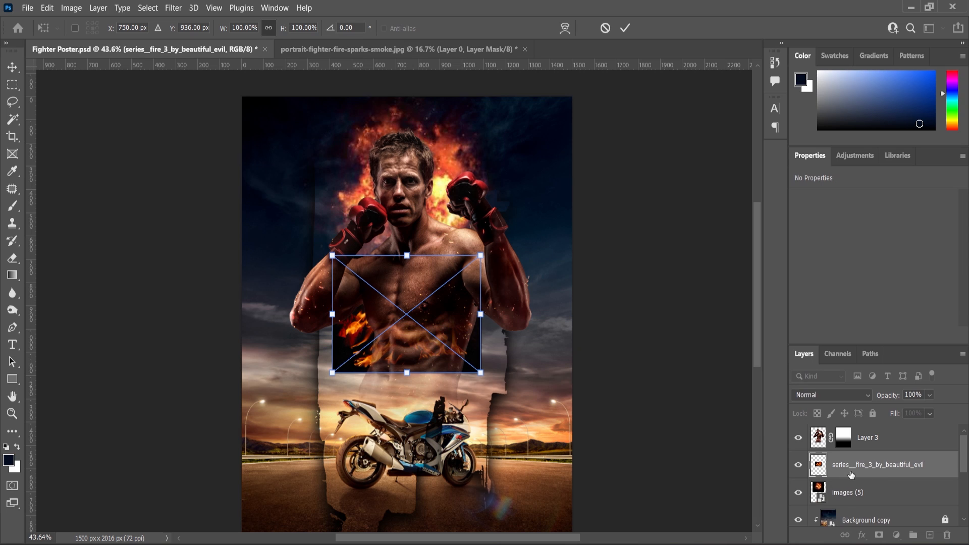
left_click_drag(851, 463, 848, 434)
scroll(443, 303, "up", 1)
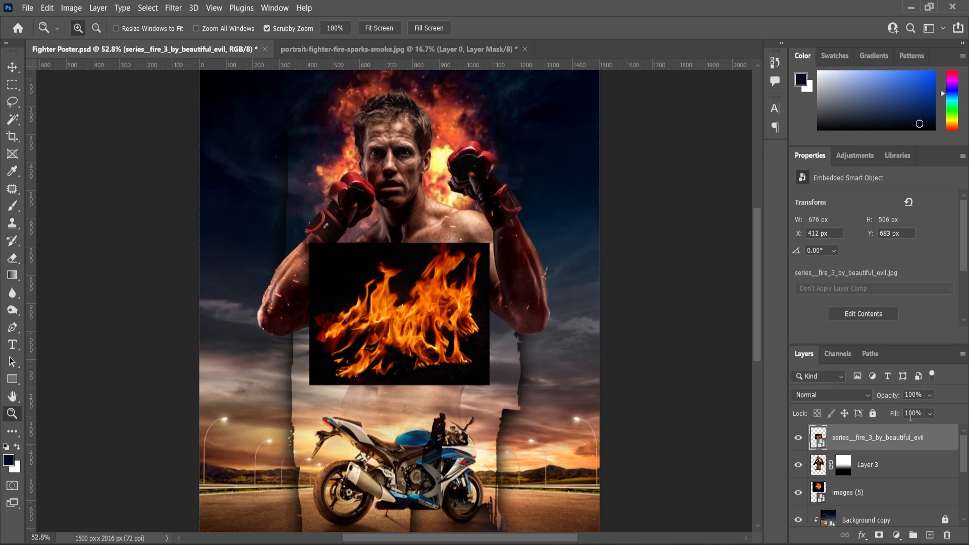
left_click(848, 395)
left_click(812, 319)
- Scale the flames to about 34.8%, rotate them about -47.6° and fit them along the outer edge of the fighter's forearm beside the dark sky
left_click(10, 67)
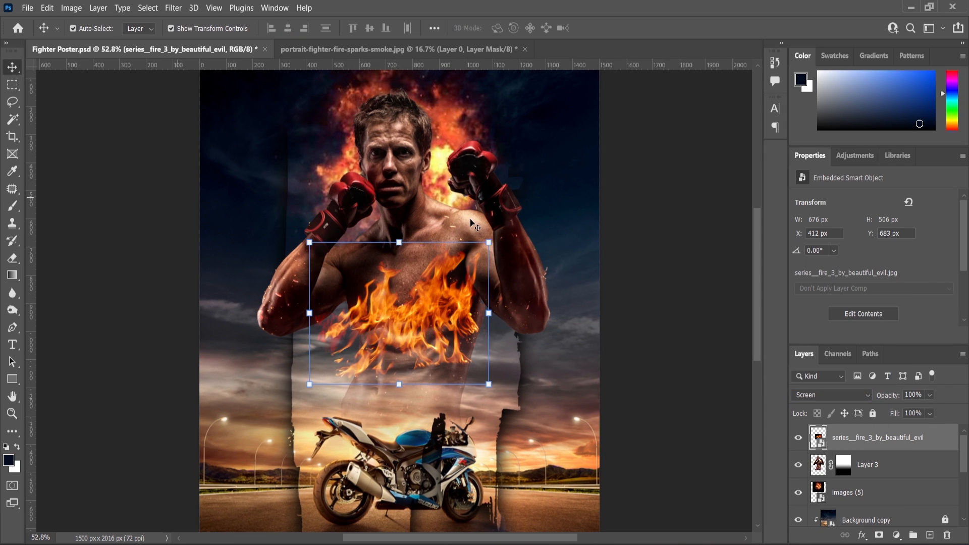
left_click_drag(489, 243, 295, 247)
scroll(296, 246, "up", 8)
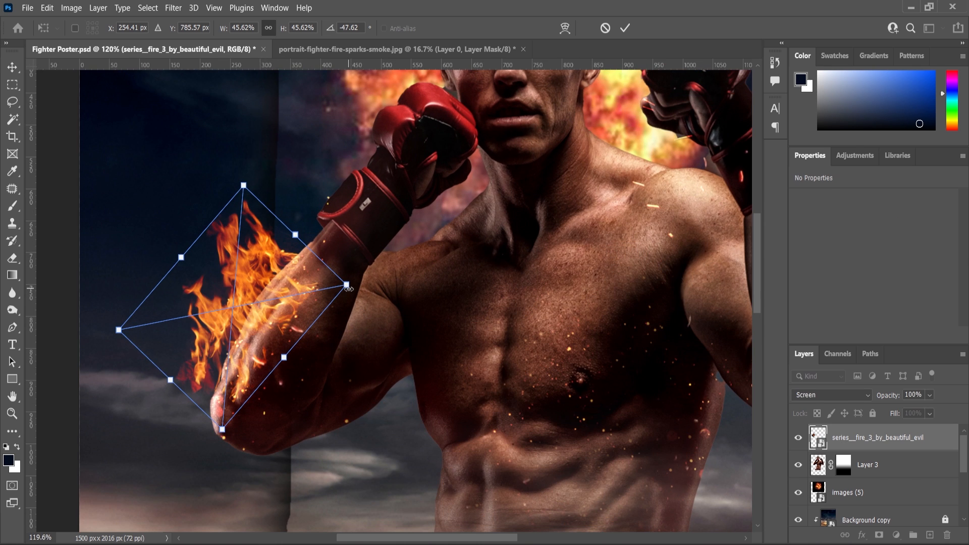
left_click_drag(347, 284, 323, 279)
left_click_drag(264, 301, 269, 293)
key("Return")
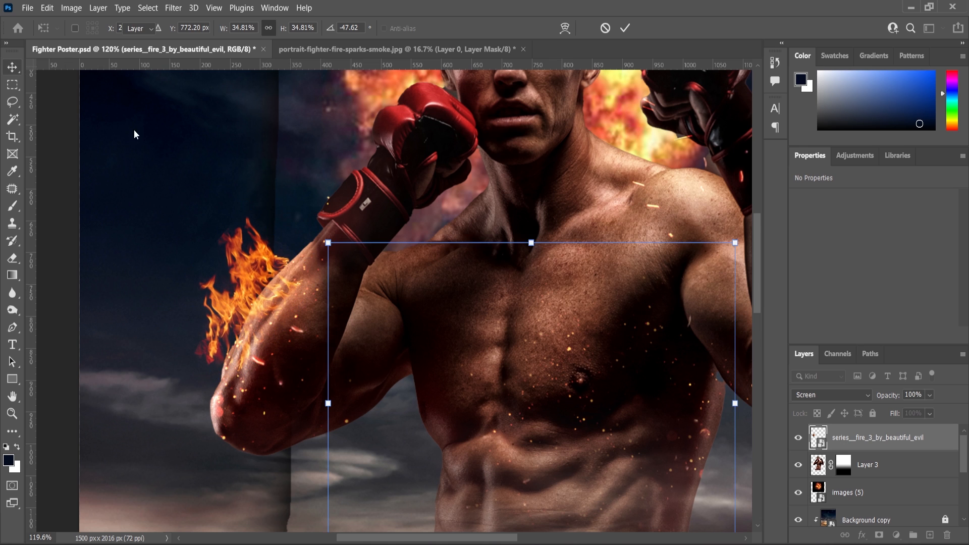
- Apply a Levels adjustment to the forearm flames with the midtone input at 0.82
left_click(72, 8)
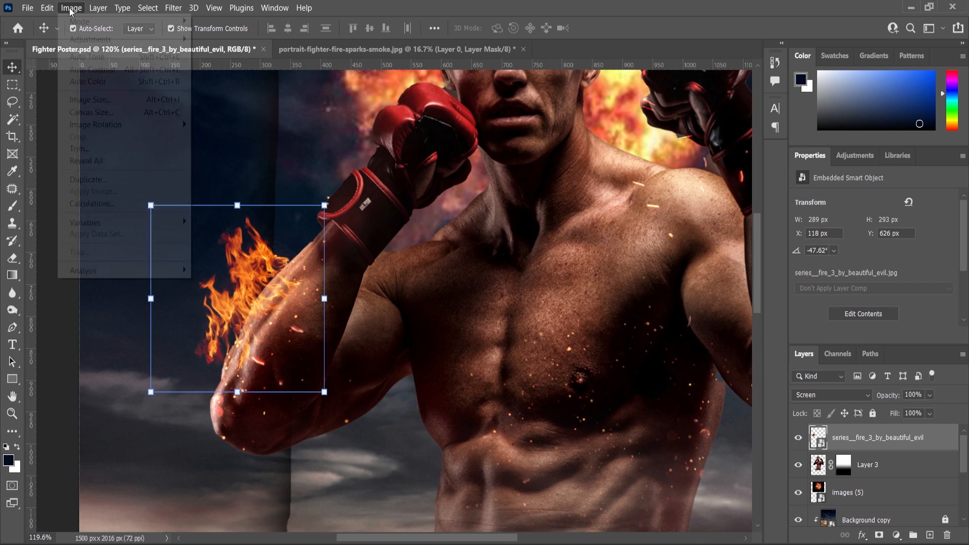
mouse_move(88, 39)
left_click(250, 54)
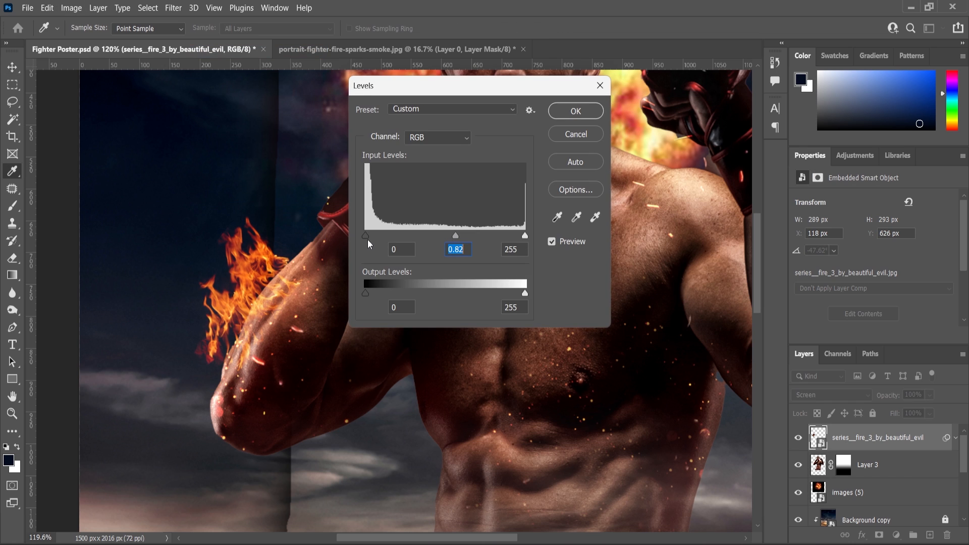
left_click(576, 111)
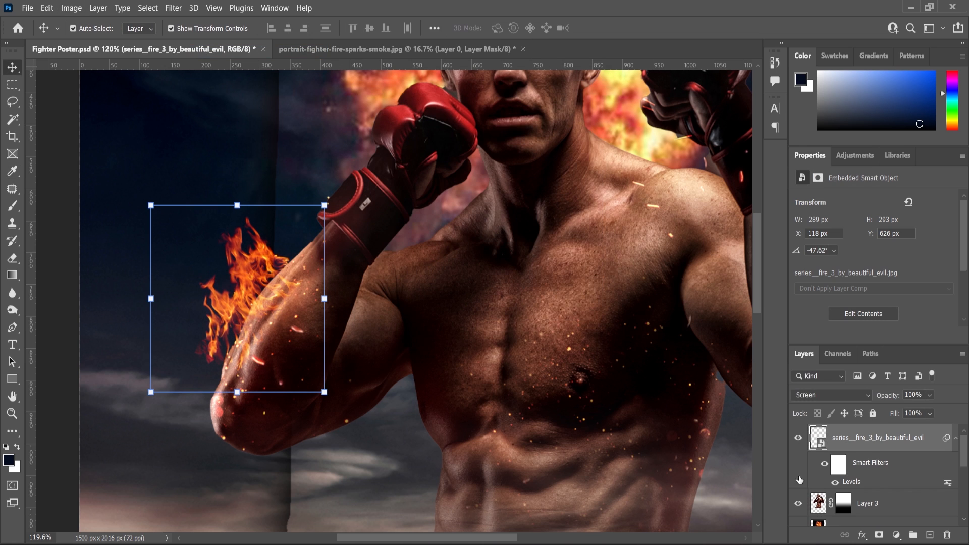
- Burn the midtones of the fighter's forearm around the flames at 50% exposure with a brush of about 80 px
left_click(817, 503)
left_click(14, 311)
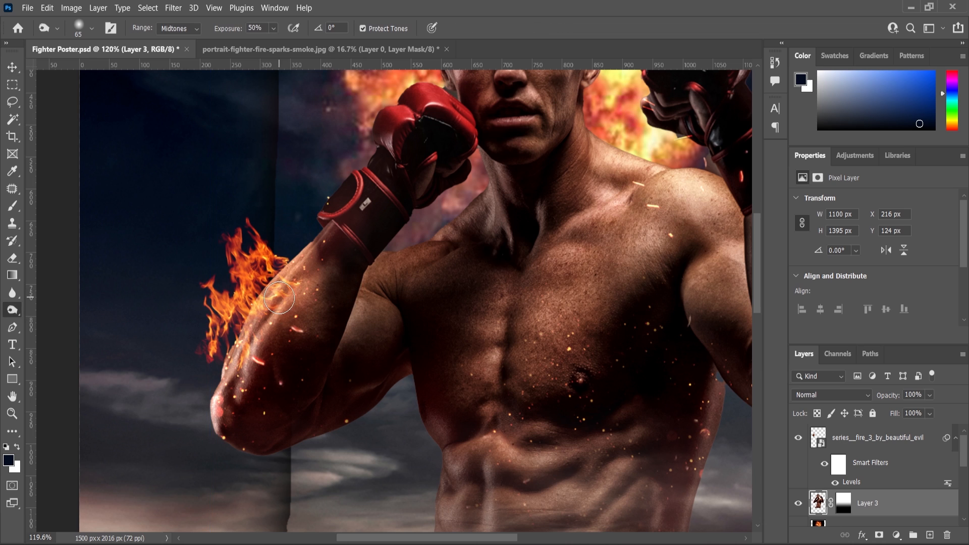
mouse_move(281, 296)
left_mouse_down()
mouse_move(260, 320)
mouse_move(257, 311)
mouse_move(231, 379)
mouse_move(289, 272)
mouse_move(248, 333)
mouse_move(263, 311)
mouse_move(233, 389)
left_mouse_up()
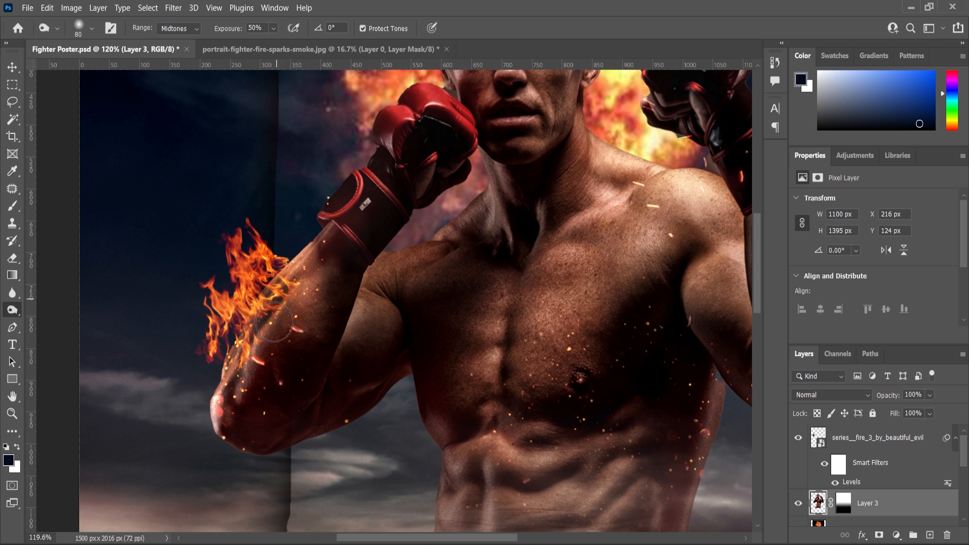
scroll(267, 297, "down", 5)
scroll(292, 291, "up", 5)
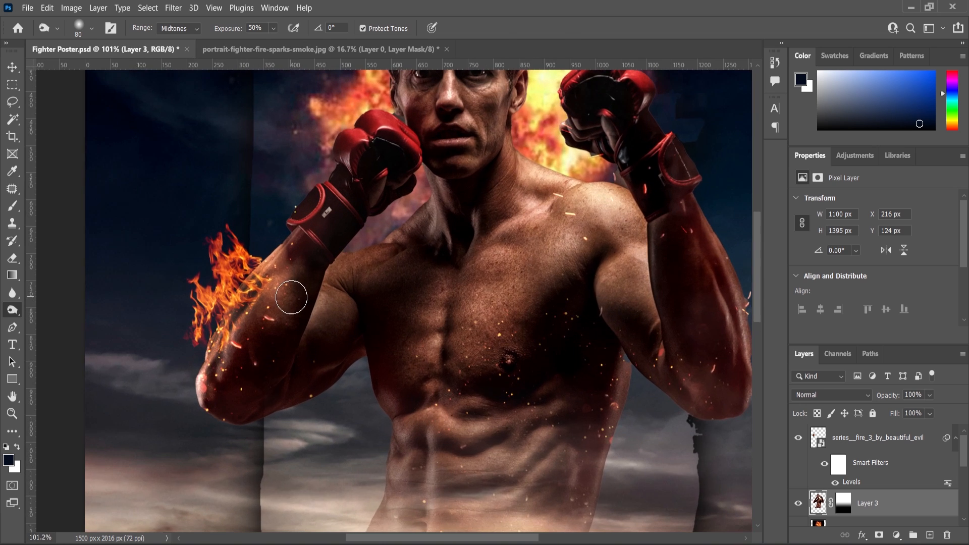
key("v")
scroll(237, 309, "down", 5)
left_click(143, 334)
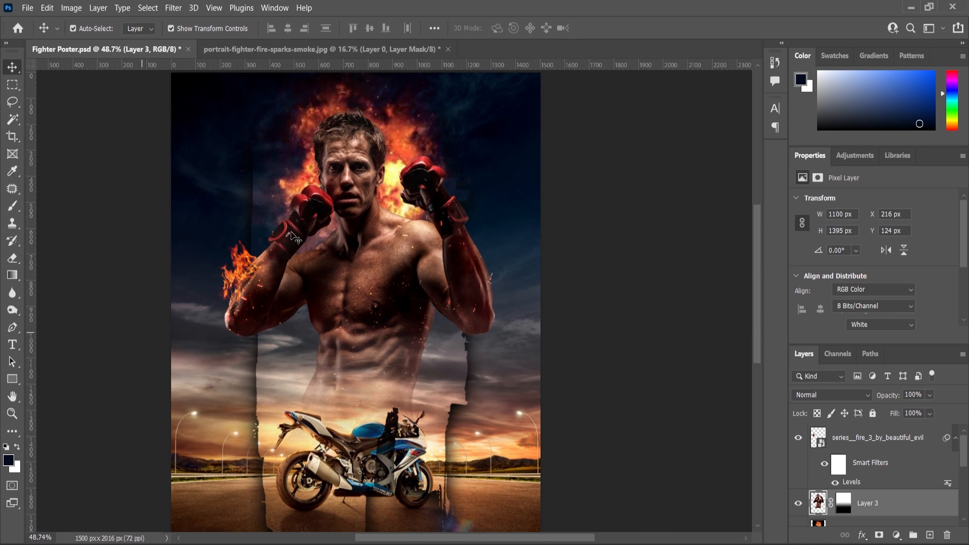
- Add the text "A FILM BY NEET CREATIONZ" in Poppins Light over the fighter's abdomen and colour it white
scroll(323, 302, "down", 2)
scroll(332, 302, "up", 2)
left_click(12, 344)
left_click(297, 345)
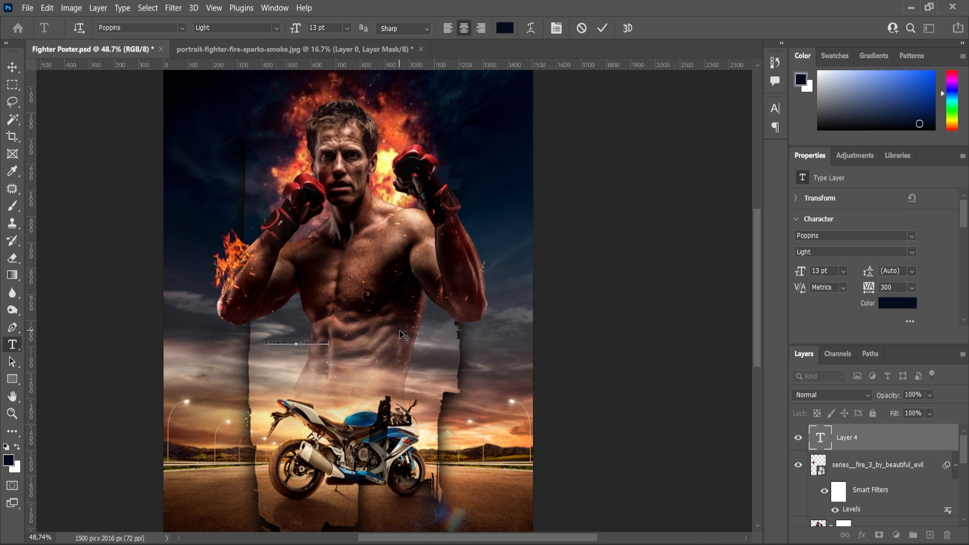
type("A FILM BY NEXT CREATION")
left_click(17, 448)
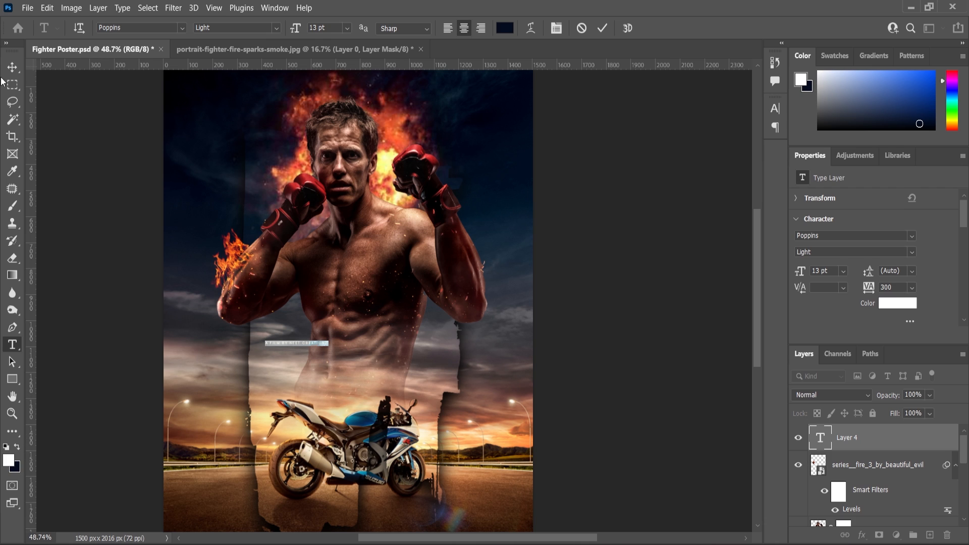
left_click(12, 67)
- Scale the "A FILM BY NEET CREATIONZ" text to about 214% and centre it horizontally on the canvas across the abdomen
scroll(346, 346, "up", 3)
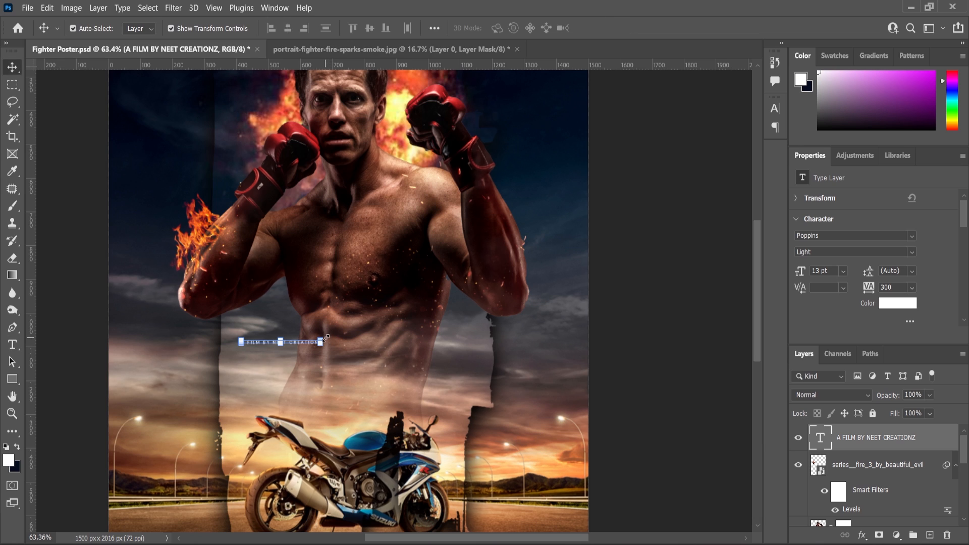
key("ctrl+t")
left_click_drag(321, 339, 382, 326)
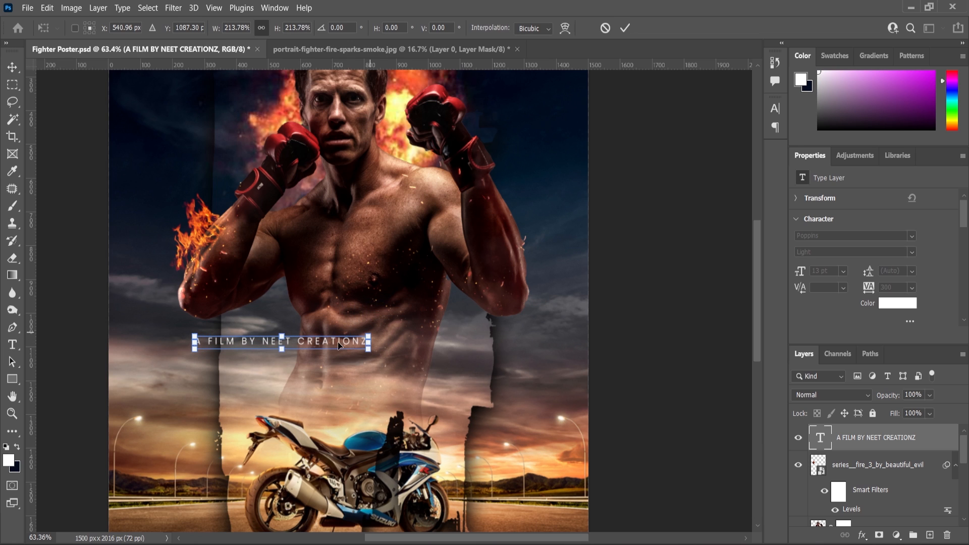
left_click_drag(328, 341, 417, 337)
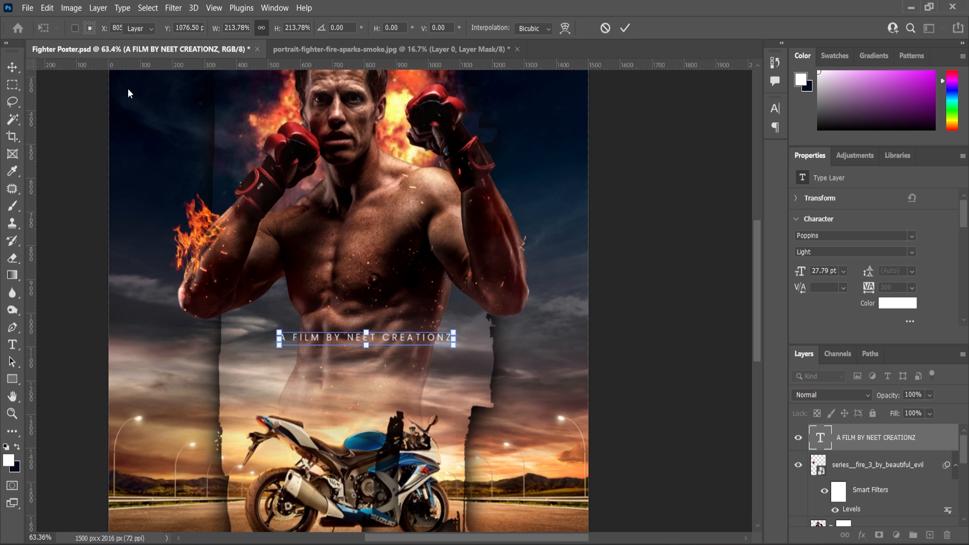
key("Return")
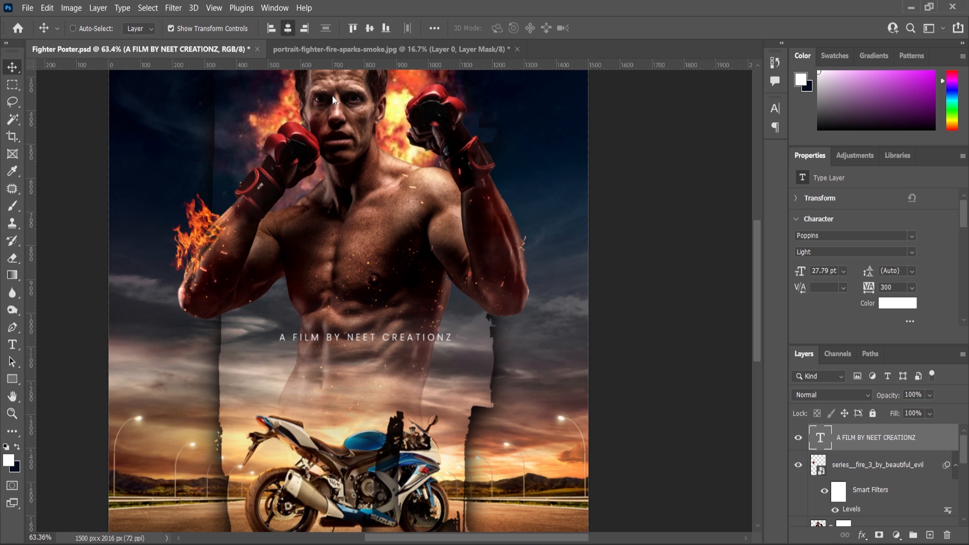
left_click_drag(333, 100, 317, 100)
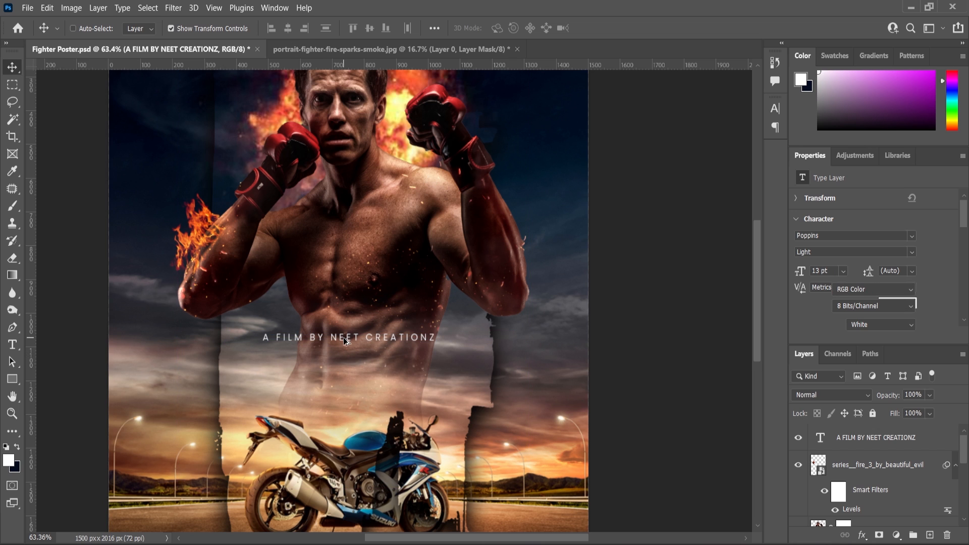
- Add a white "STREET" text layer above the motorcycle and set its font style to Poppins ExtraBold Italic
scroll(343, 337, "up", 3)
left_click(12, 345)
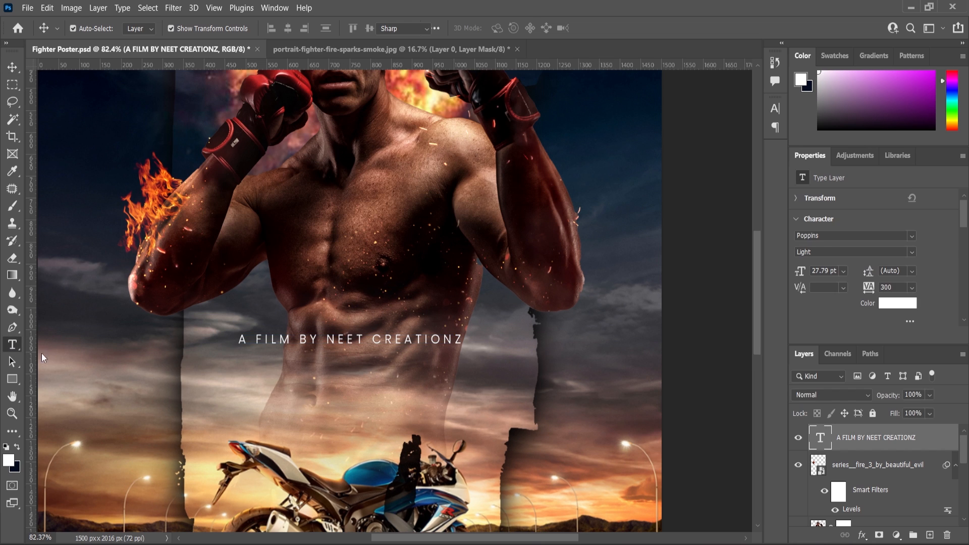
left_click(449, 400)
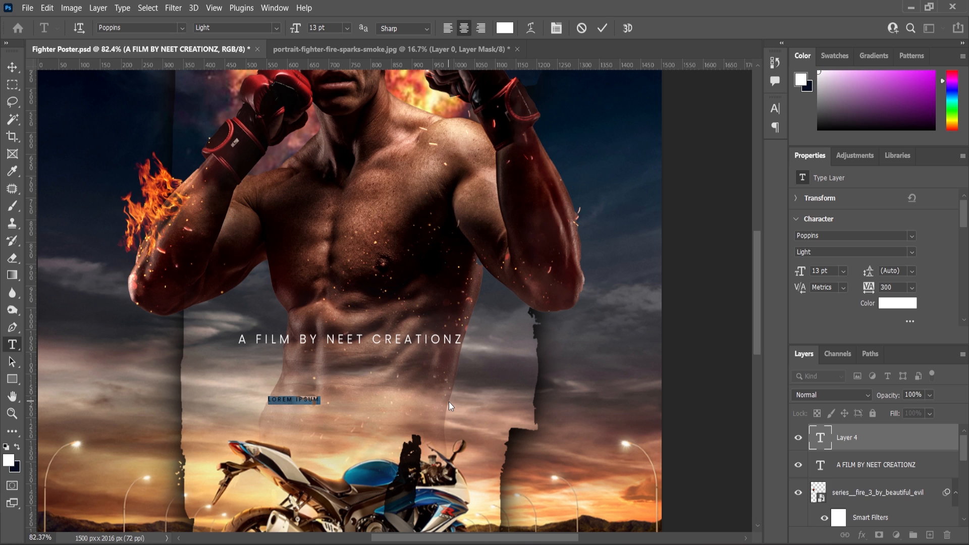
type("STREET")
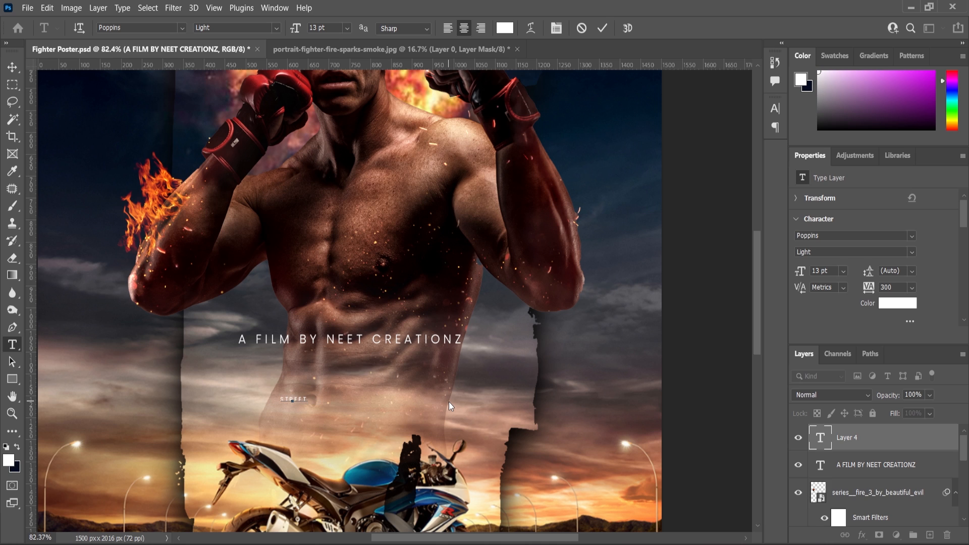
key("ctrl+a")
left_click(272, 27)
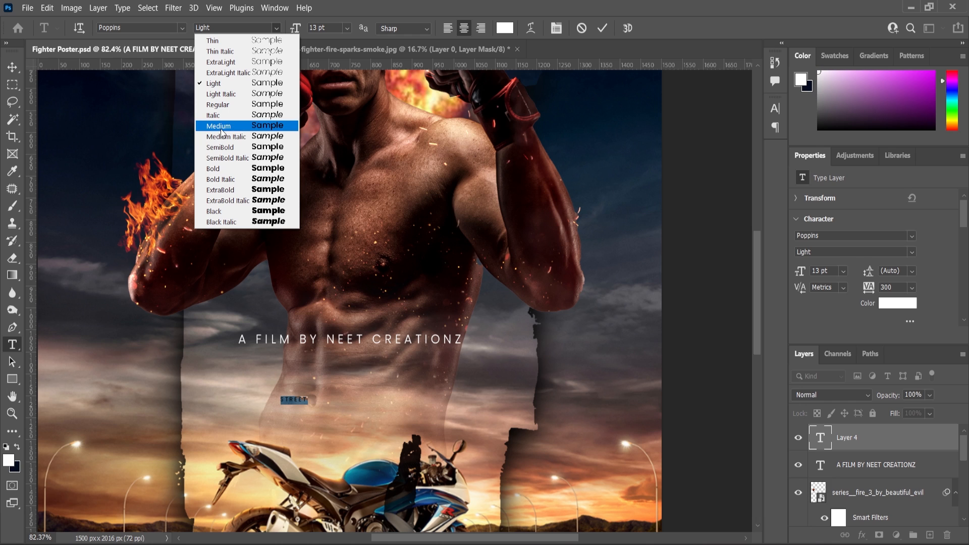
left_click(228, 201)
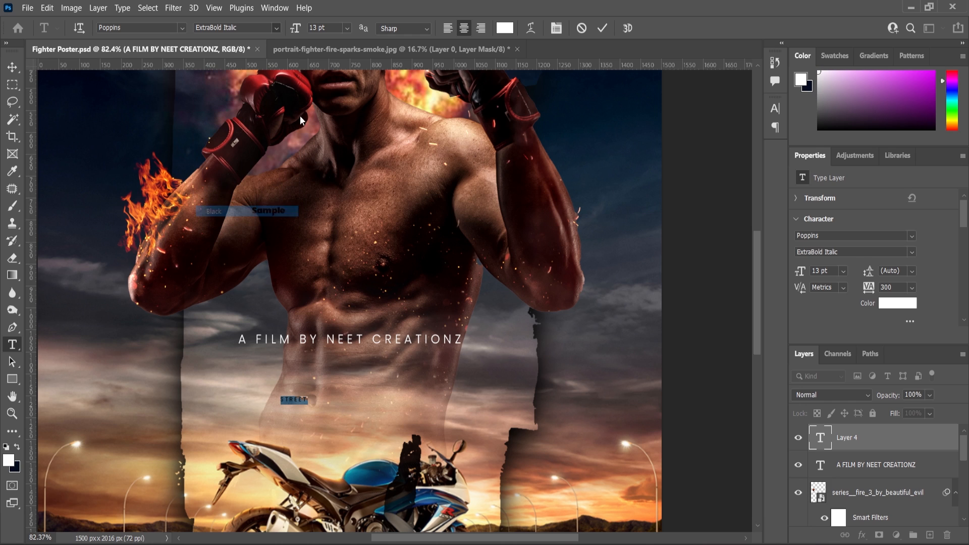
- Set the tracking of the "STREET" text to 0
left_click(557, 28)
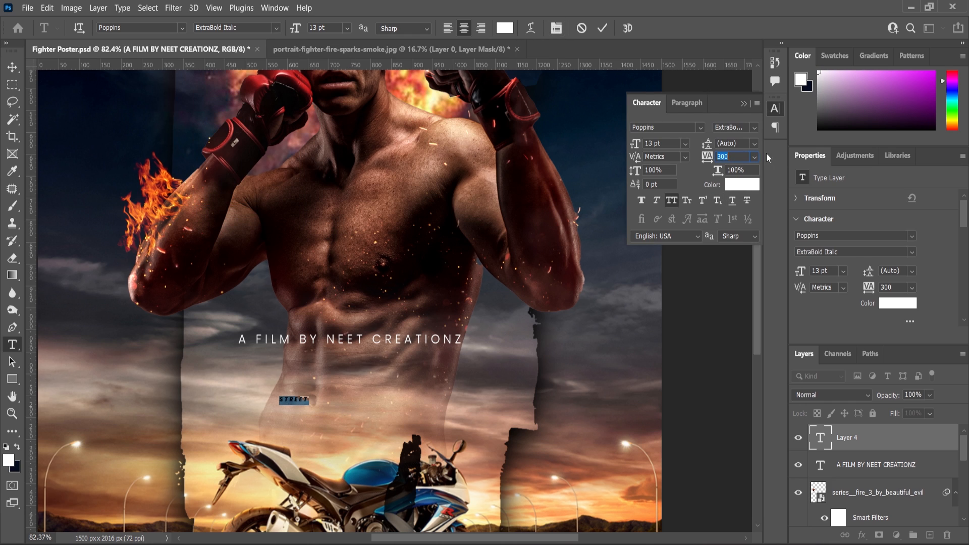
left_click(754, 157)
left_click(732, 237)
left_click(557, 29)
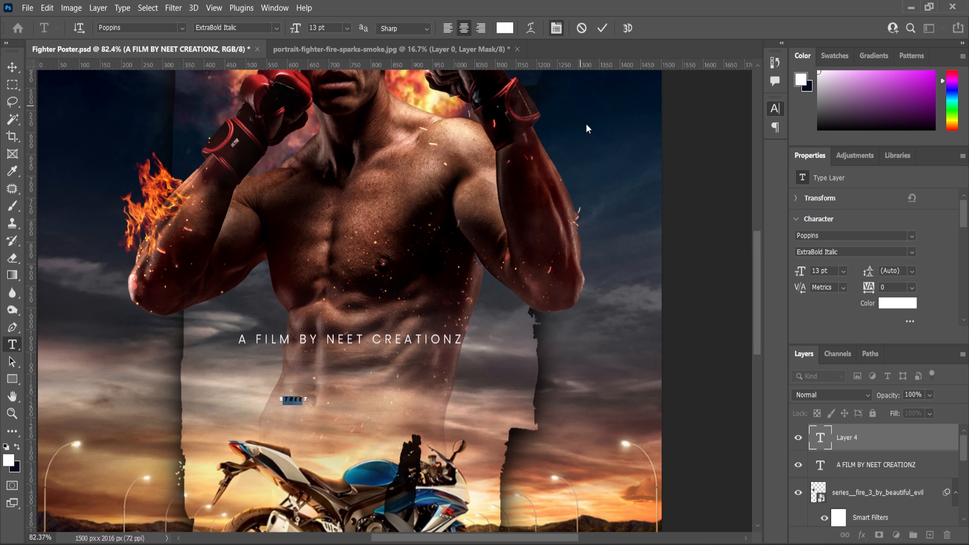
left_click(276, 28)
key("Escape")
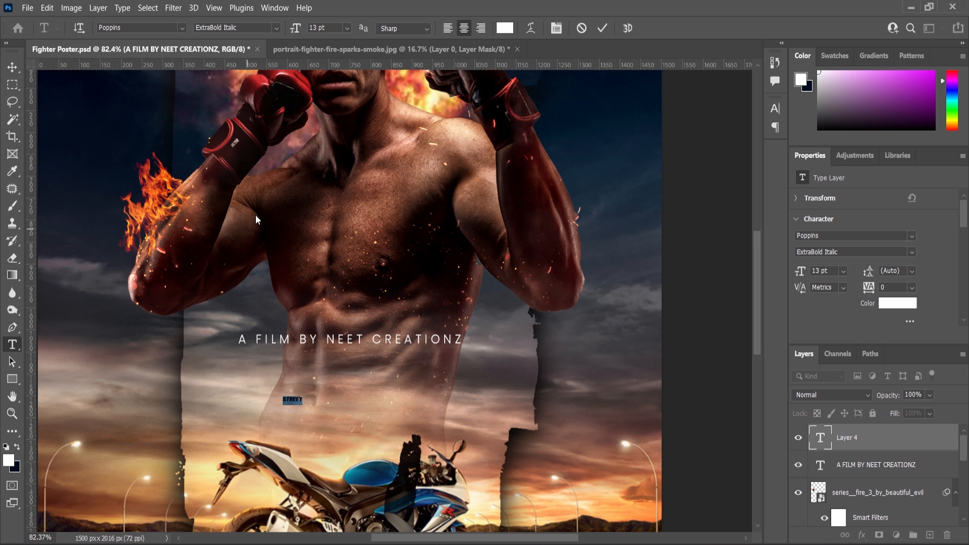
- Scale the "STREET" text to about 762% and centre it horizontally beneath the "A FILM BY NEET CREATIONZ" line
left_click(281, 29)
left_click(232, 197)
left_click(11, 68)
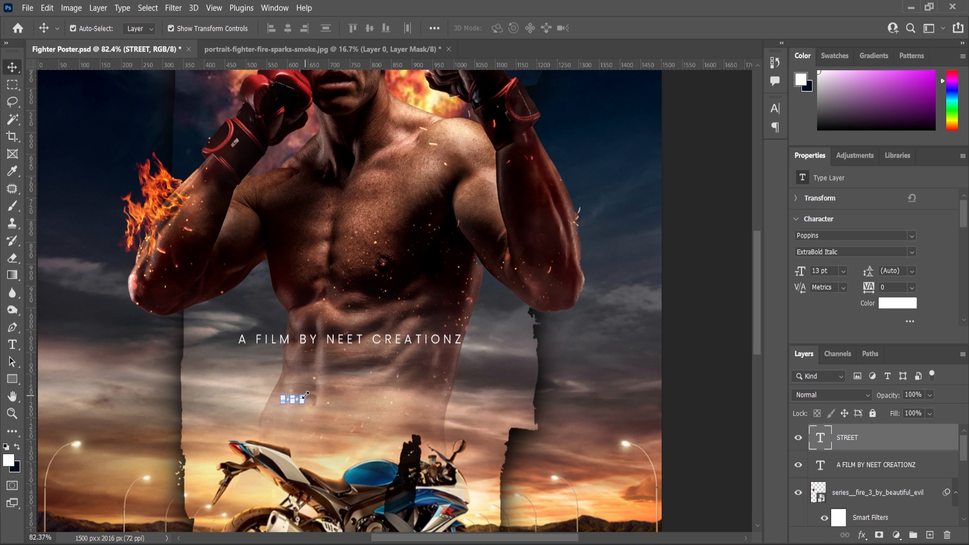
left_click_drag(306, 394, 404, 351)
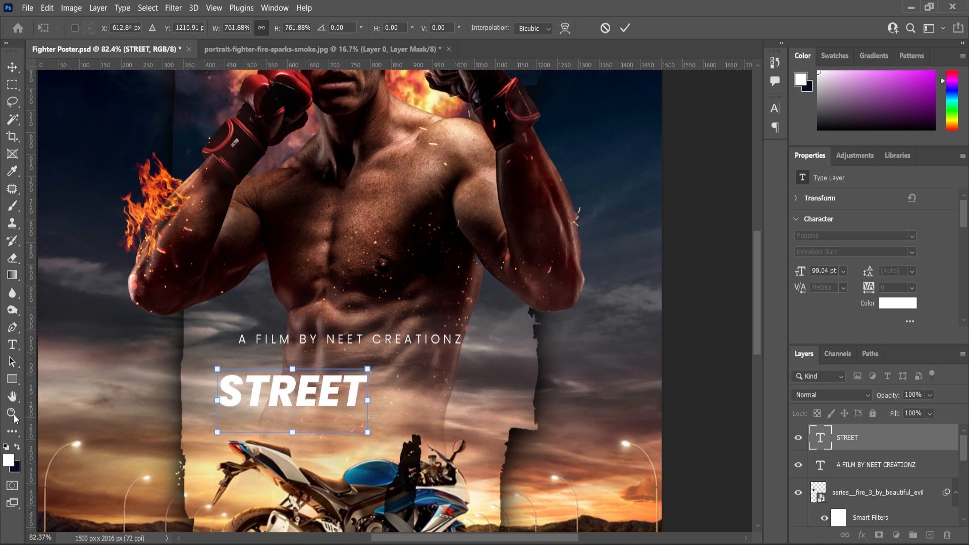
left_click(12, 69)
left_click_drag(337, 391, 410, 376)
- Change the font of the "STREET" text to Poppins Black
left_click(12, 344)
key("v")
scroll(365, 380, "down", 1)
scroll(366, 380, "up", 2)
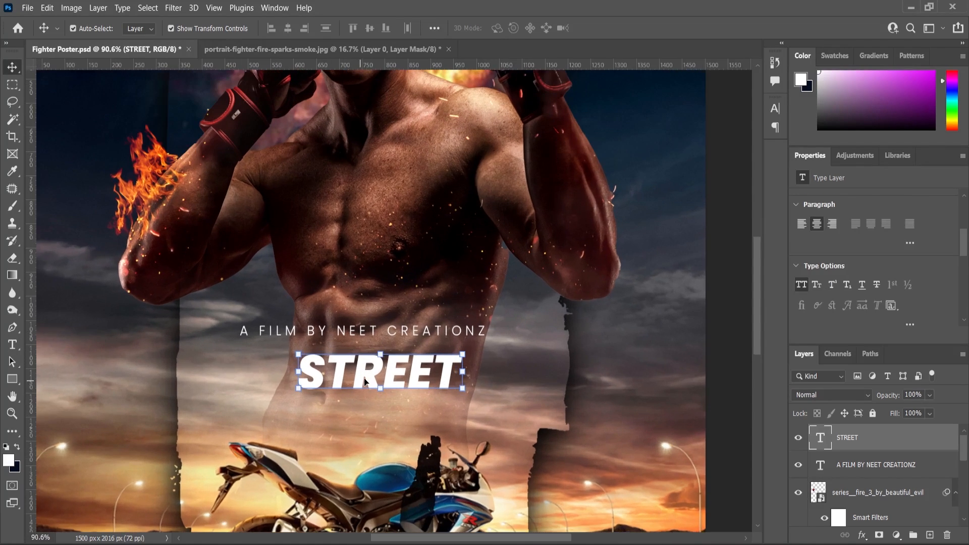
double_click(367, 380)
left_click(182, 28)
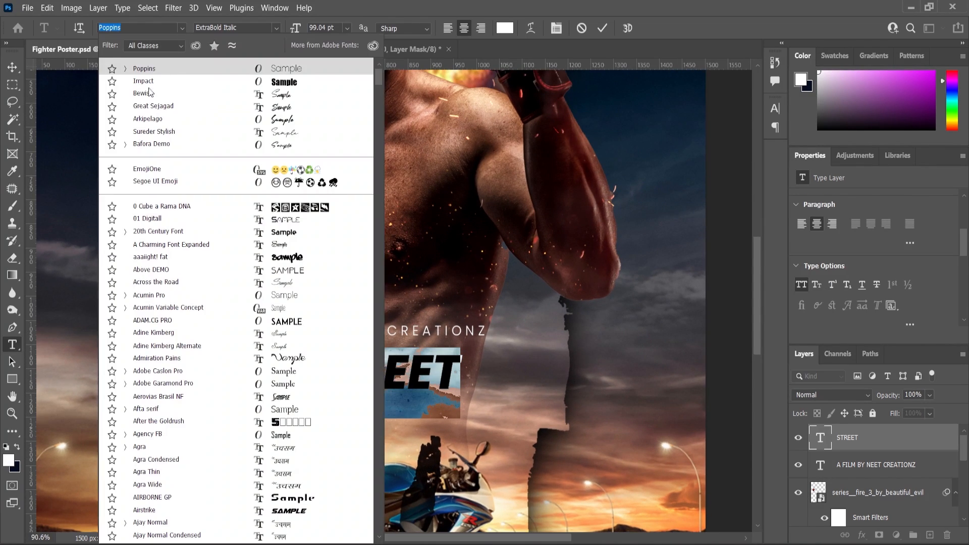
left_click(148, 90)
type("Poppins")
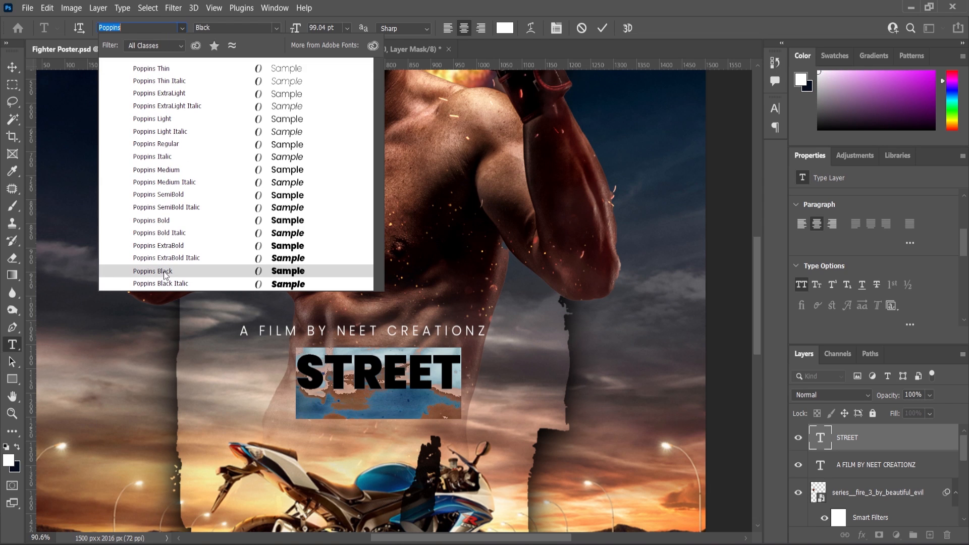
left_click(164, 271)
- Enlarge the "STREET" text to about 132 pt, keeping it centred just beneath the "A FILM BY NEET CREATIONZ" line
left_click(8, 68)
key("ctrl+t")
scroll(427, 352, "up", 2)
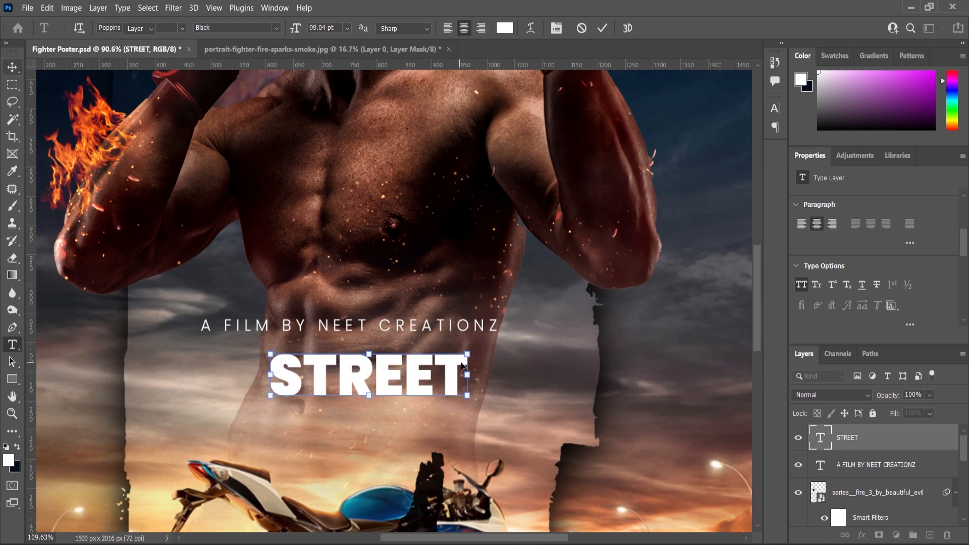
left_click_drag(473, 345, 501, 332)
key("Return")
left_click(58, 65)
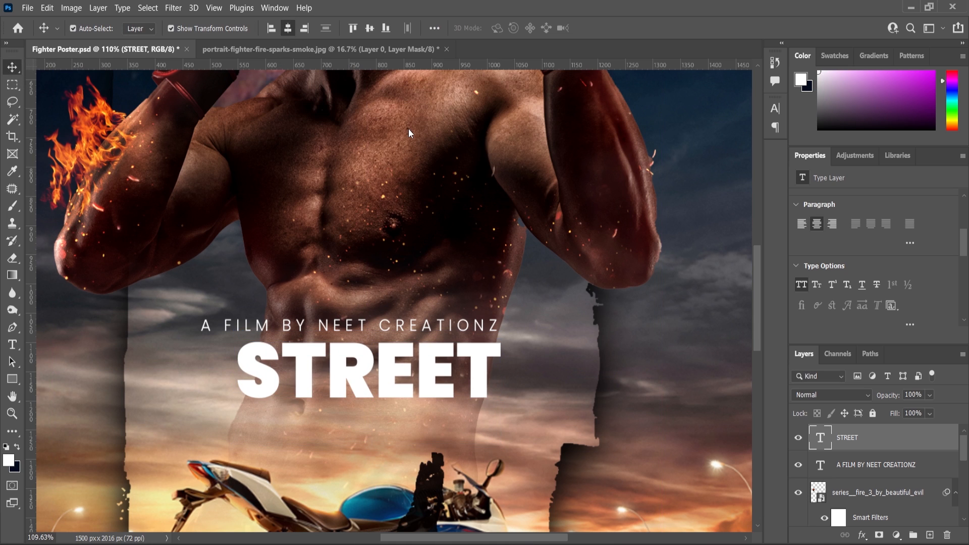
- Convert the "STREET" text layer to a smart object
key("ctrl+d")
scroll(459, 298, "down", 5)
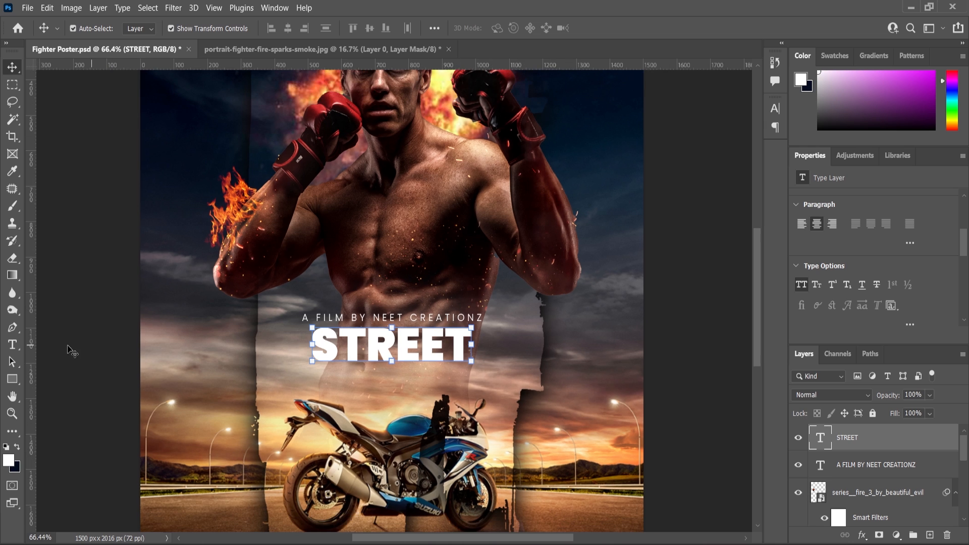
left_click(71, 351)
right_click(858, 442)
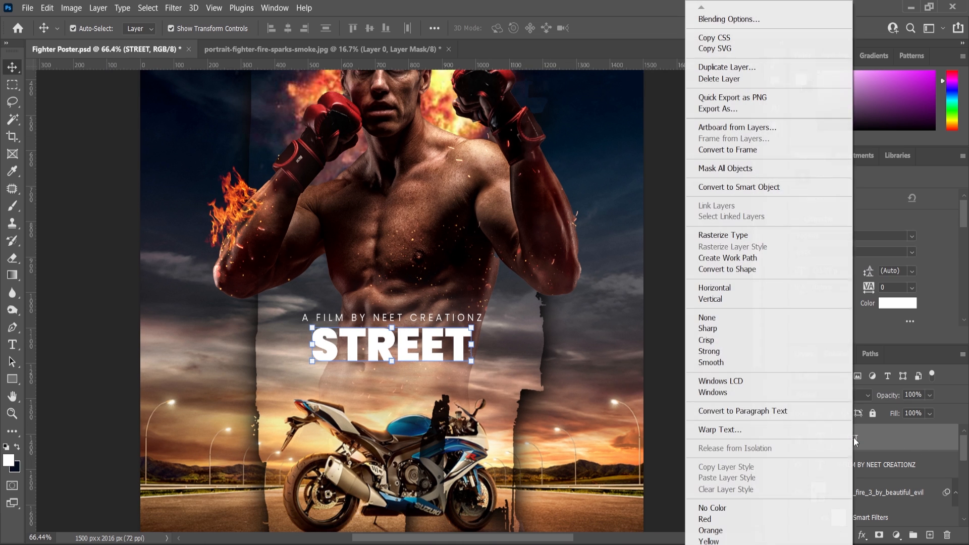
left_click(727, 185)
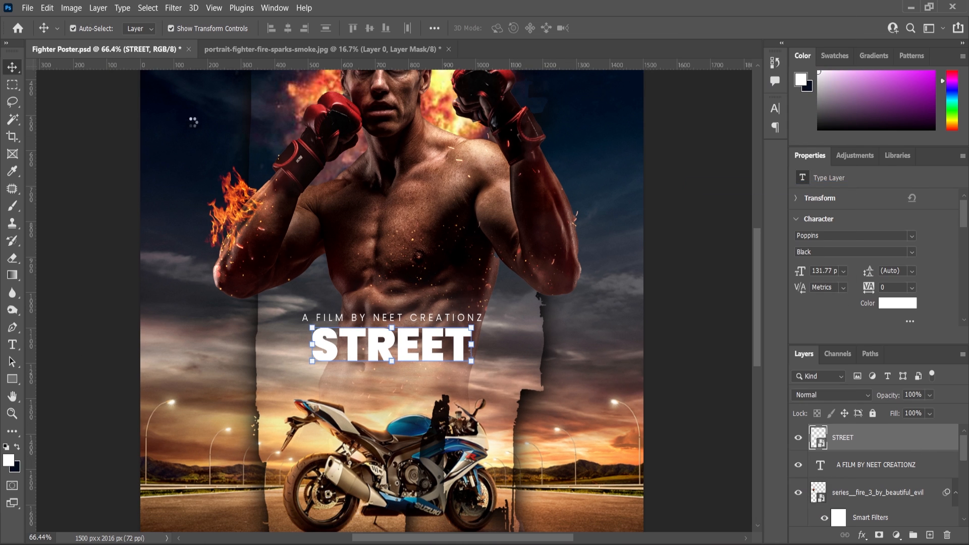
- Apply the Wind filter to the "STREET" smart object to streak the letter edges
left_click(173, 7)
mouse_move(201, 254)
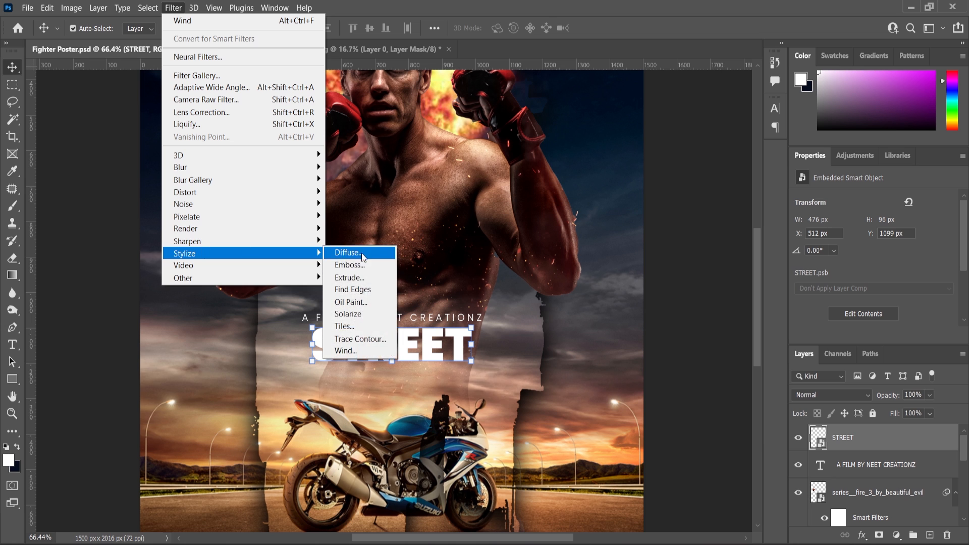
left_click(354, 352)
left_click_drag(487, 87, 593, 103)
left_click(672, 131)
scroll(423, 368, "up", 3)
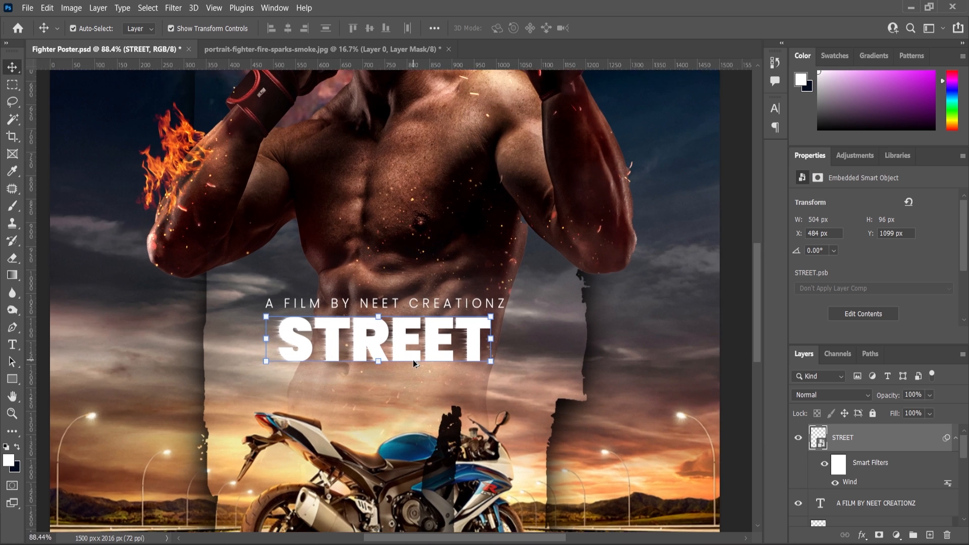
- Add a white "FIGHTER" text layer below "STREET" and set its font style to Poppins Medium
key("t")
left_click(300, 418)
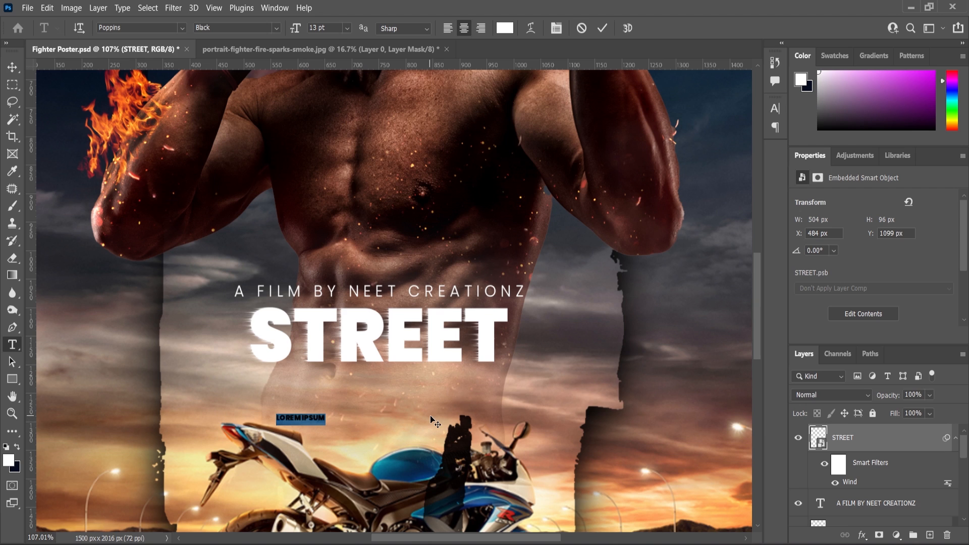
type("FIGHTER")
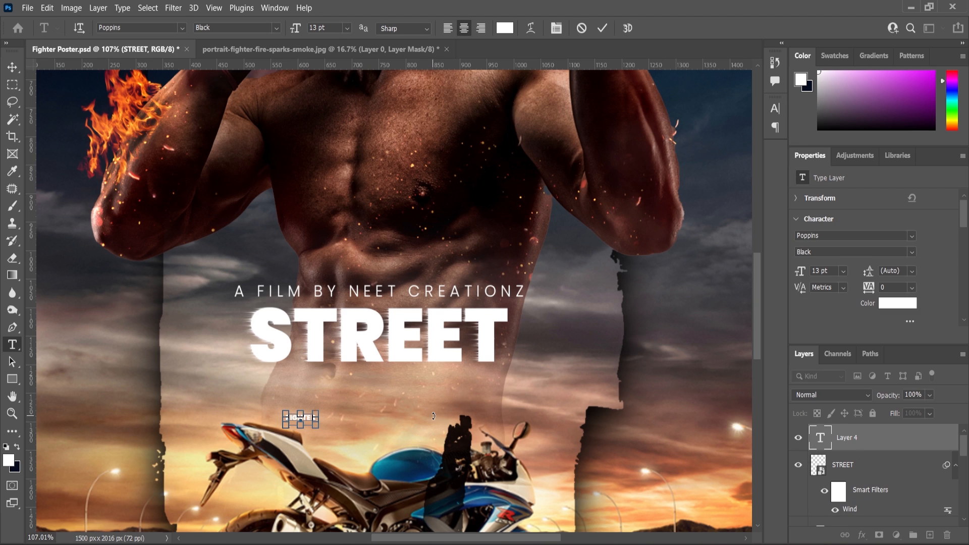
key("ctrl+a")
left_click(276, 28)
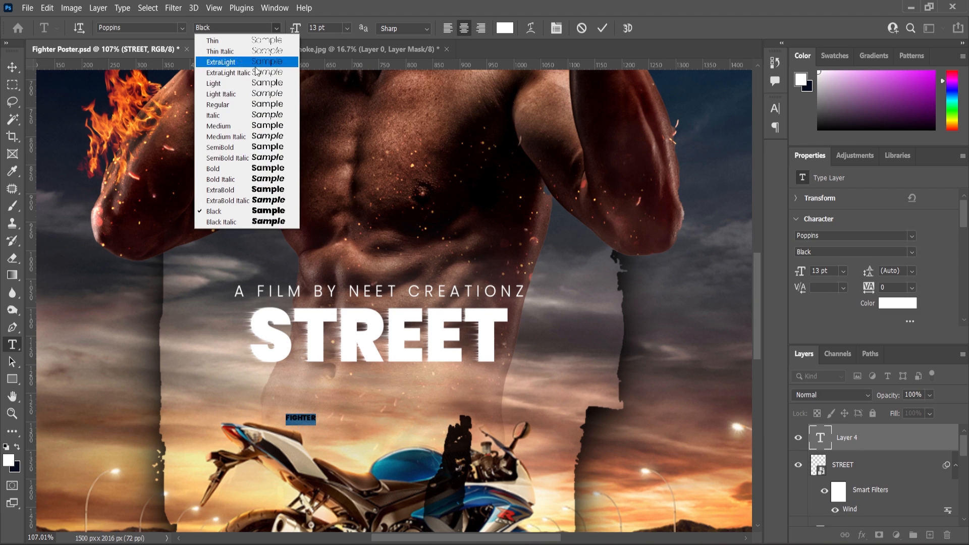
left_click(227, 126)
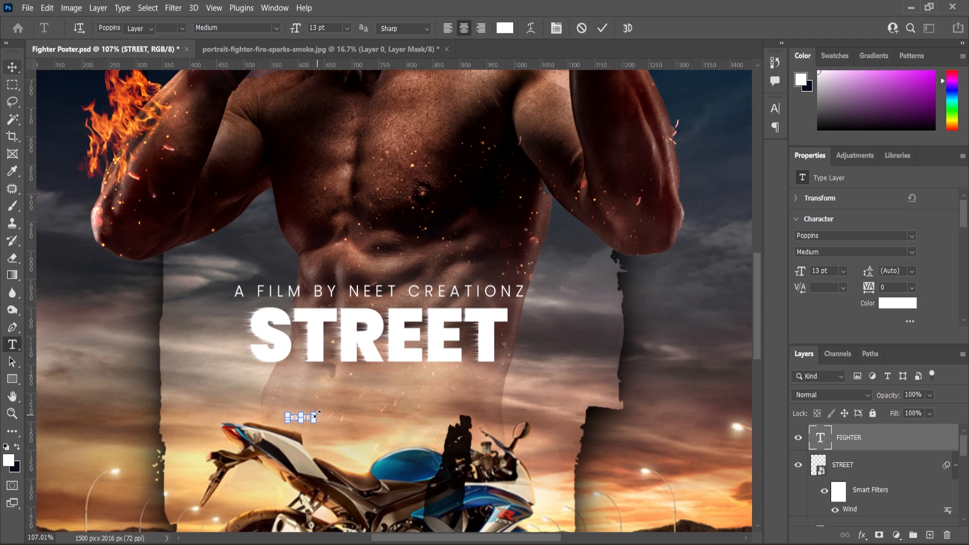
- Scale the "FIGHTER" text to about 677% and centre it horizontally just below "STREET"
left_click_drag(318, 413, 409, 378)
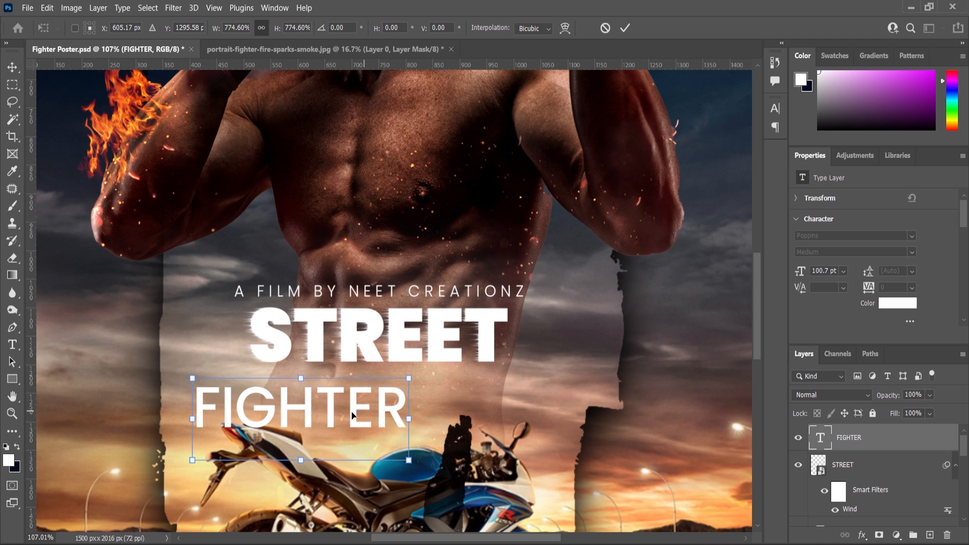
left_click_drag(352, 415, 430, 405)
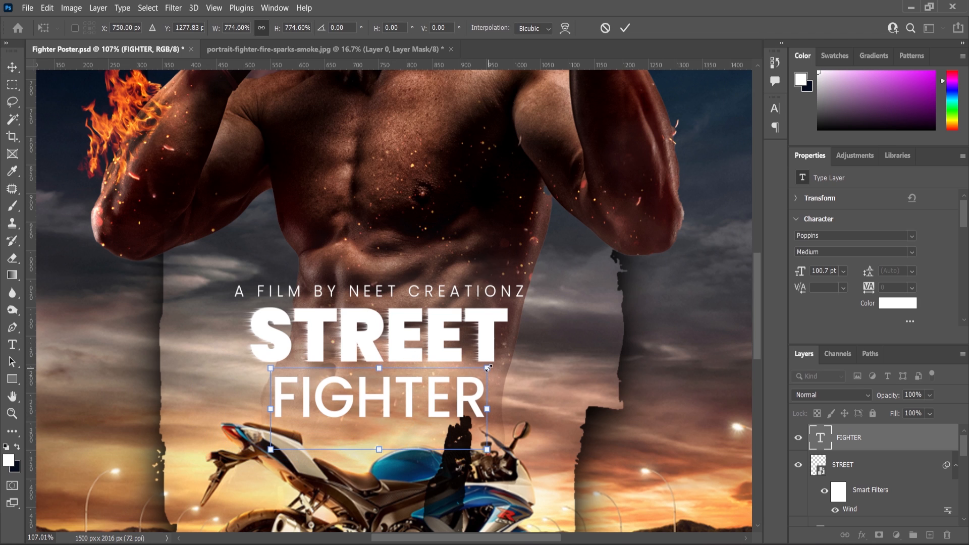
left_click_drag(488, 368, 473, 374)
left_click_drag(385, 407, 385, 400)
key("Return")
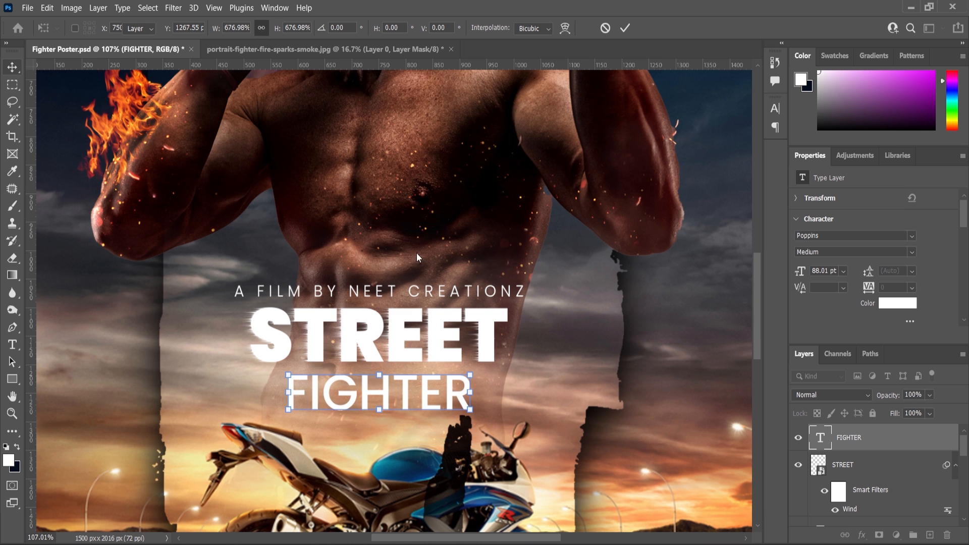
- Shrink the "A FILM BY NEET CREATIONZ" text about its centre to about 23 pt so it is narrower than "STREET"
scroll(444, 338, "down", 4)
scroll(409, 331, "up", 4)
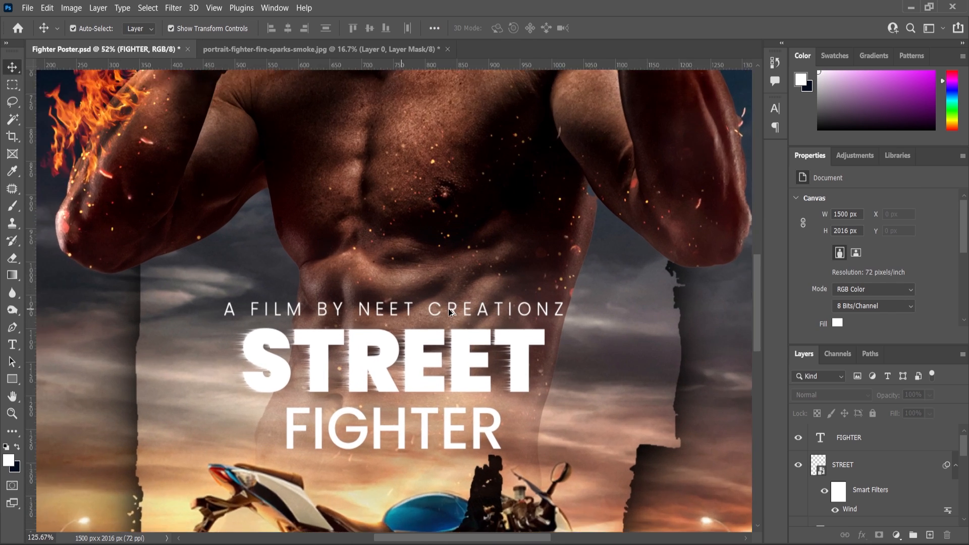
left_click(589, 308)
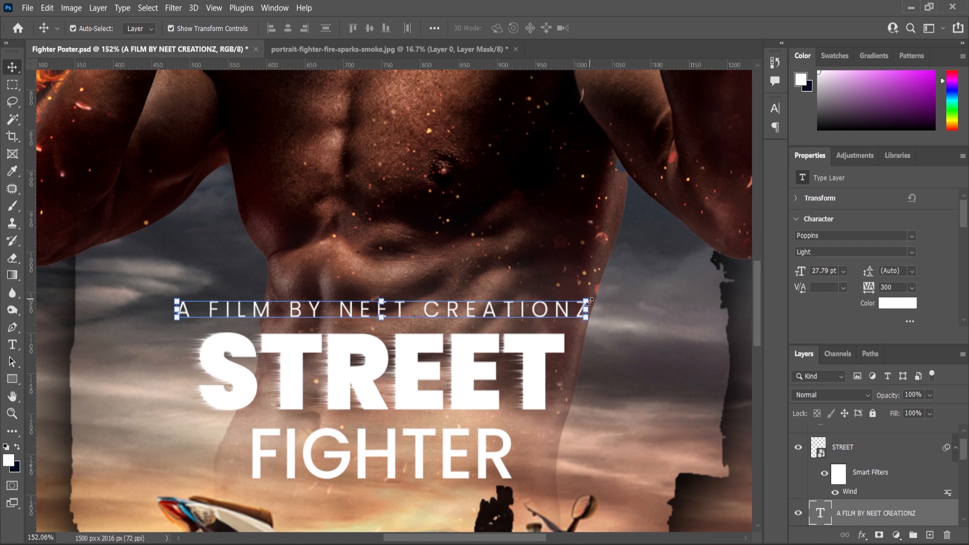
key("ctrl+t")
left_click_drag(589, 302, 553, 305)
left_click(13, 67)
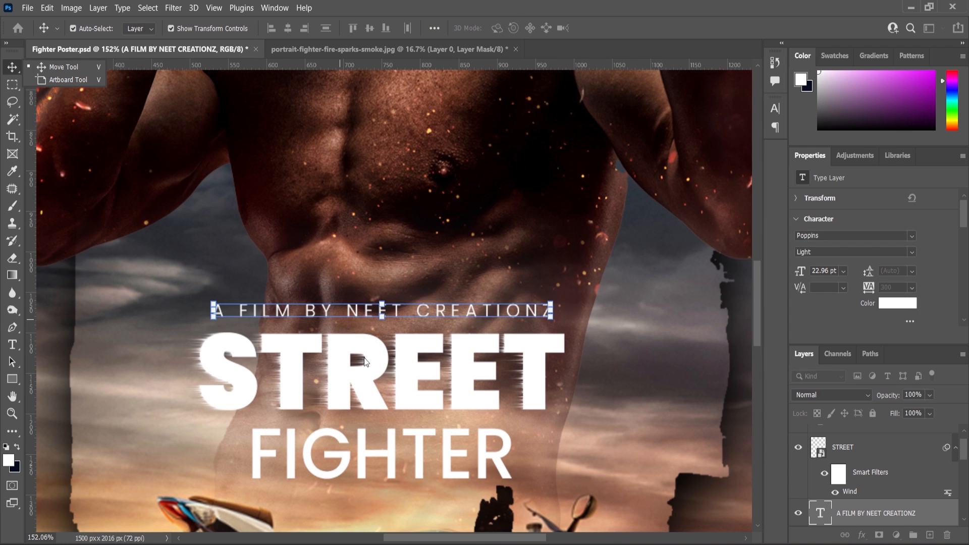
- Move "STREET" up to Y 1090 px and move "FIGHTER" up to tighten the spacing between the title lines
scroll(362, 356, "up", 3)
left_click_drag(388, 381, 388, 364)
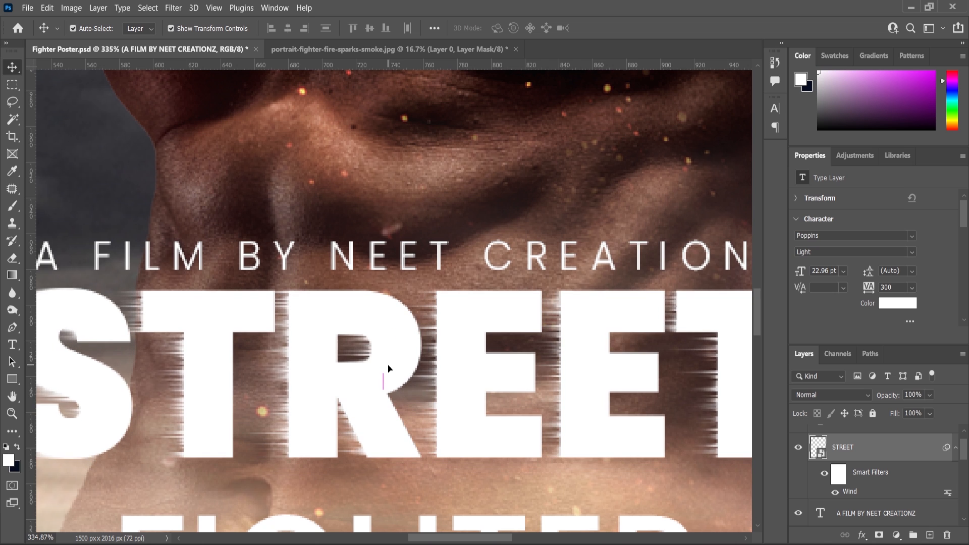
scroll(424, 344, "down", 3)
key("alt+shift")
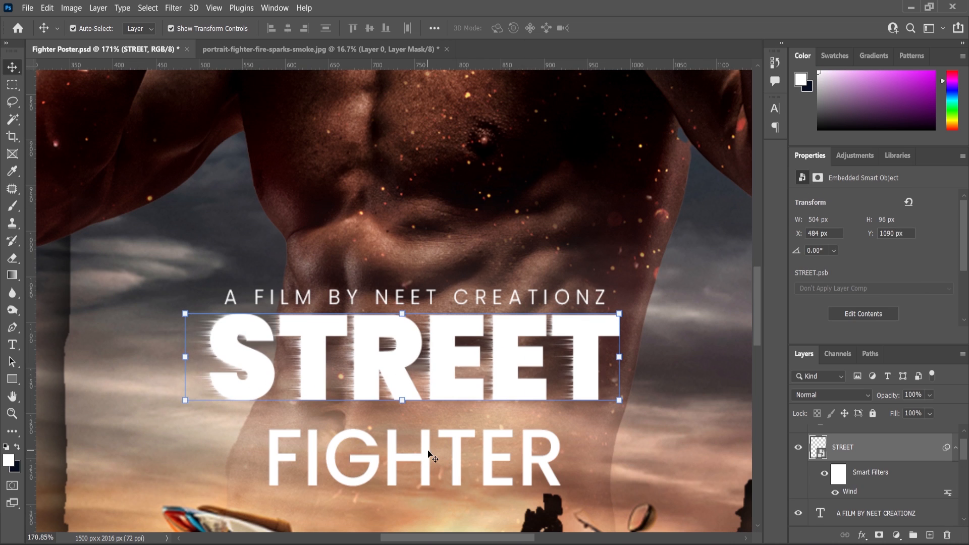
left_click(428, 450)
scroll(426, 455, "up", 2)
left_click_drag(428, 455, 428, 434)
- Add a drop shadow to the "FIGHTER" text with a distance of 5 px and a size of 10 px
left_click(867, 537)
left_click(878, 529)
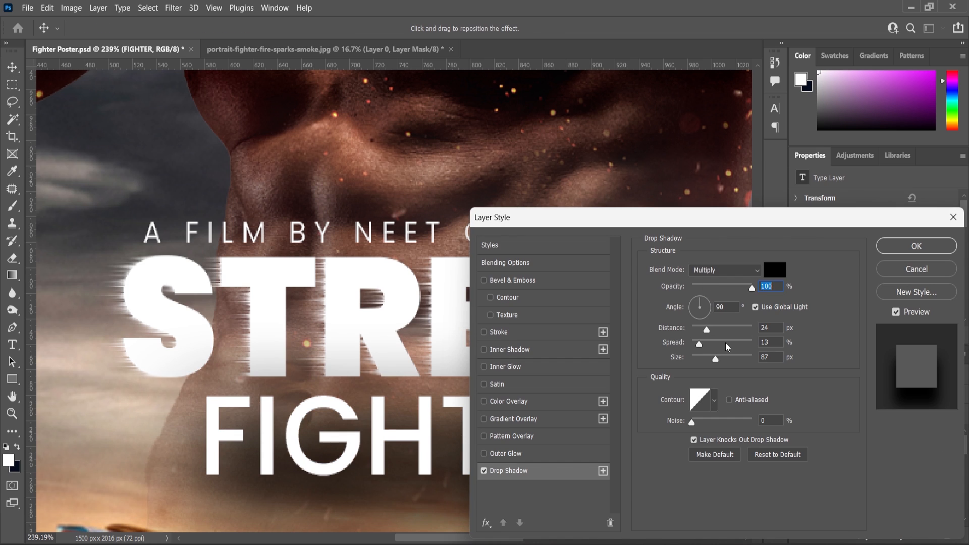
left_click_drag(715, 356, 700, 372)
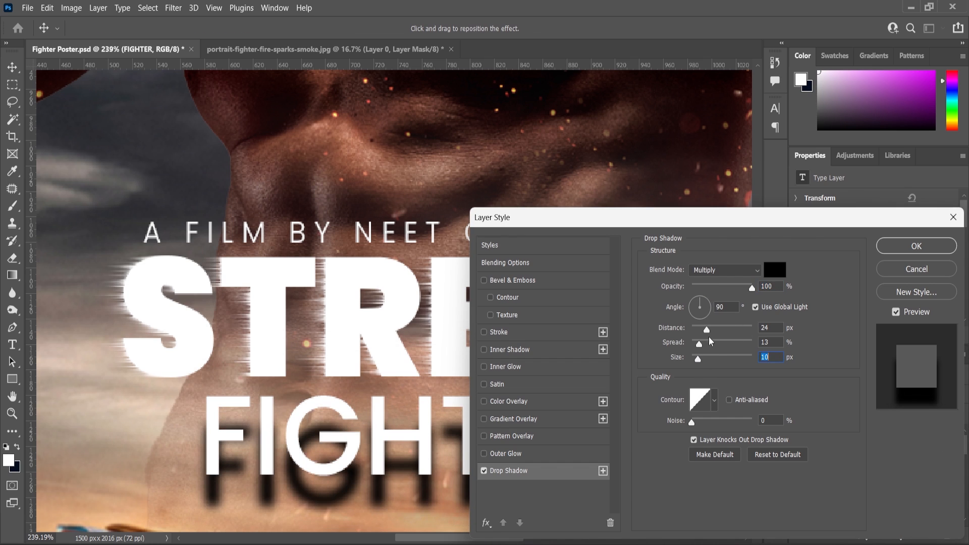
mouse_move(707, 331)
left_mouse_down()
mouse_move(698, 348)
mouse_move(695, 331)
left_mouse_up()
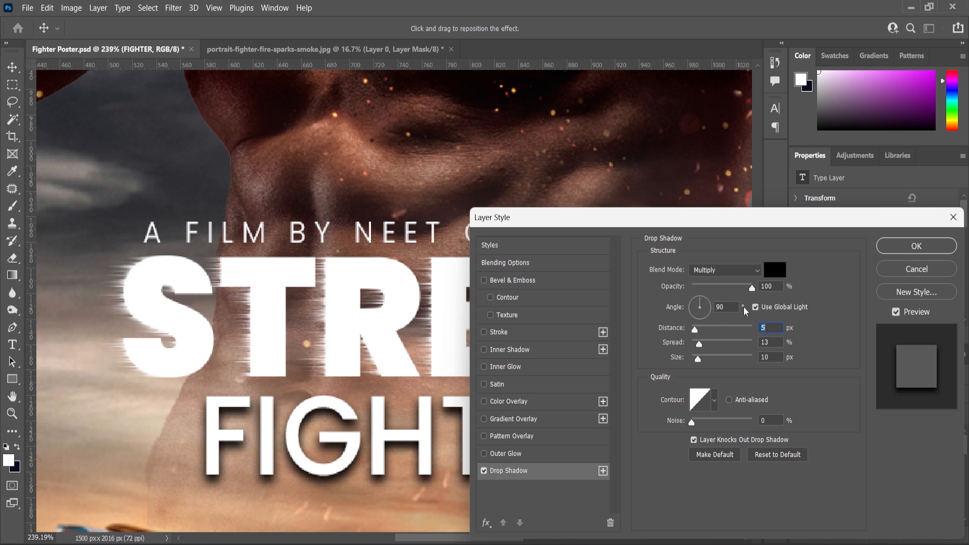
left_click_drag(699, 364, 701, 361)
left_click(916, 246)
scroll(468, 313, "down", 5)
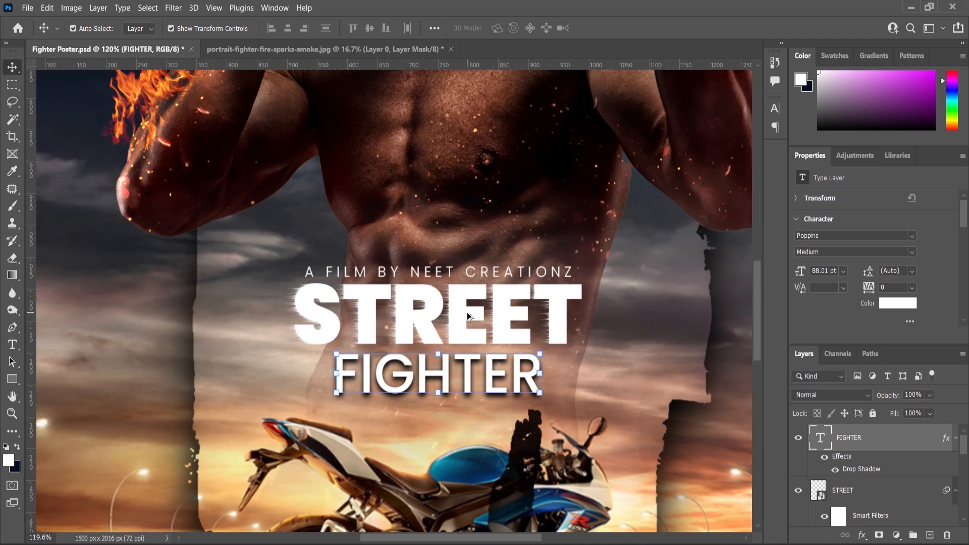
- Reduce the opacity of the "FIGHTER" drop shadow to 86%
left_click(199, 365)
scroll(489, 320, "up", 2)
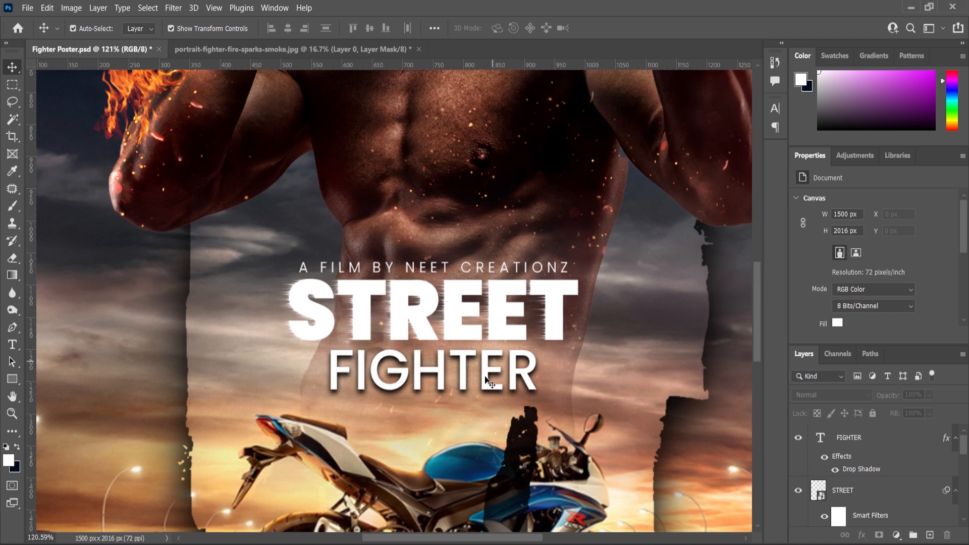
left_click(488, 380)
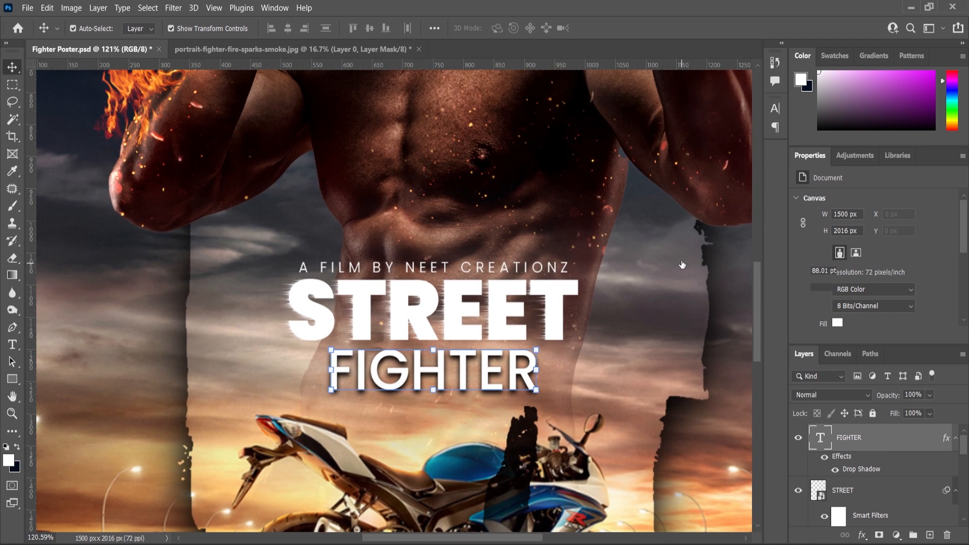
double_click(859, 469)
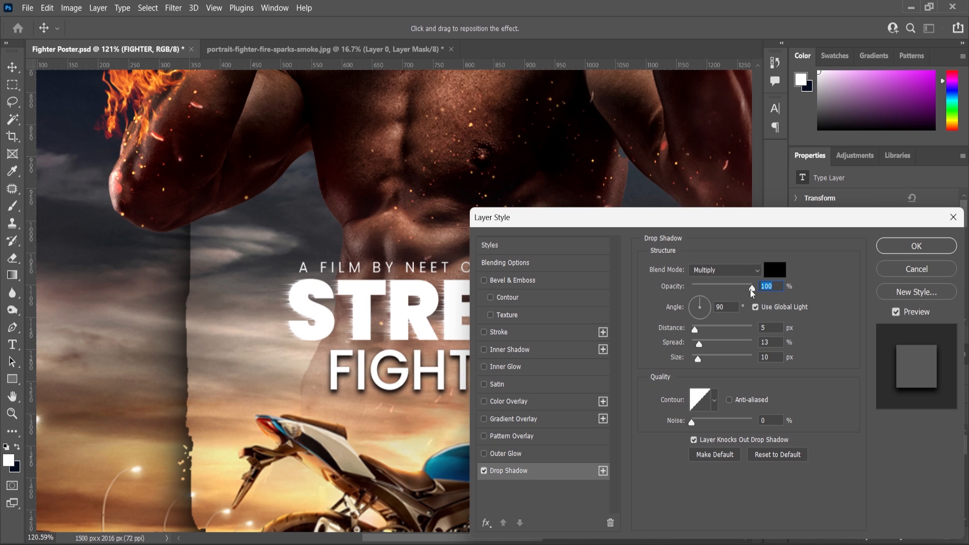
left_click_drag(753, 293, 743, 298)
left_click(916, 246)
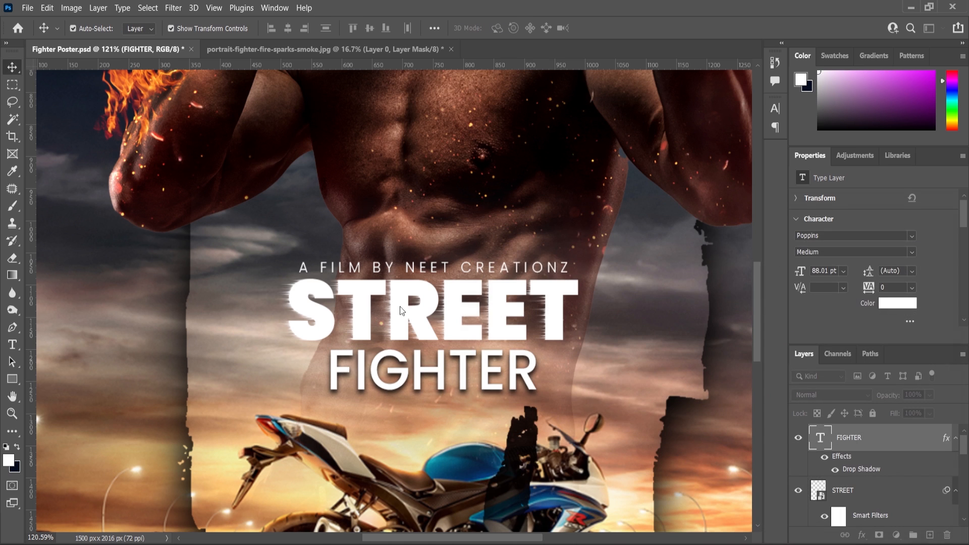
- Add a drop shadow to the "STREET" layer with 35% opacity, 5 px distance and 10 px size
left_click(416, 307)
left_click(862, 536)
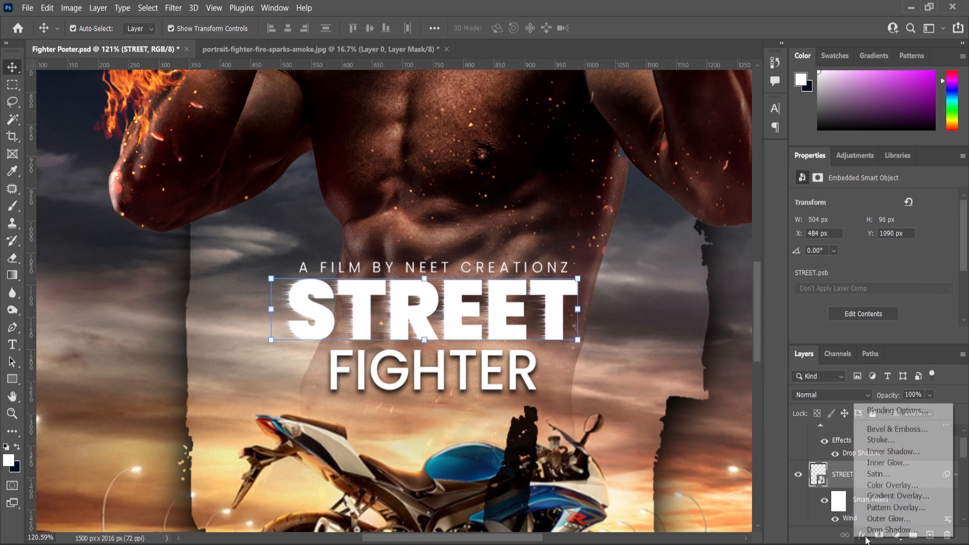
left_click(877, 532)
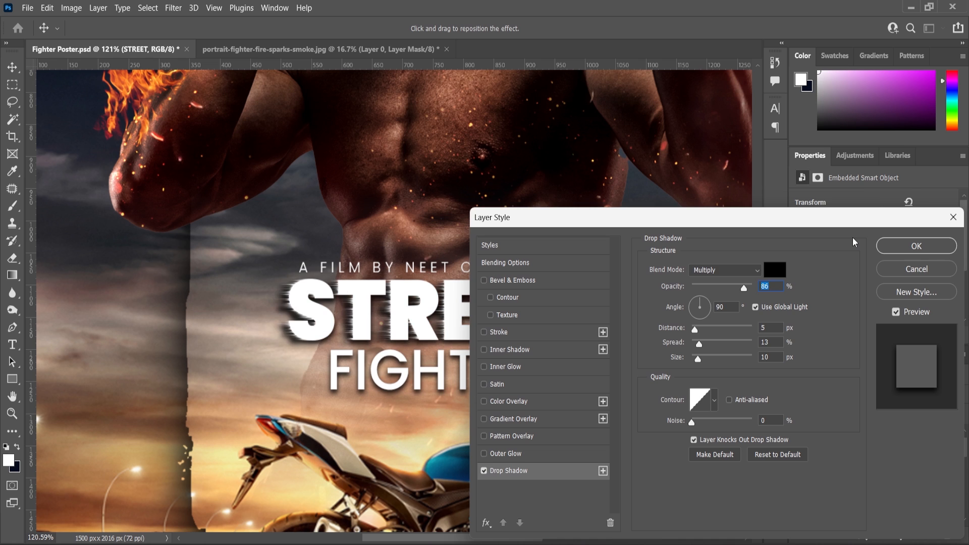
left_click_drag(745, 288, 715, 292)
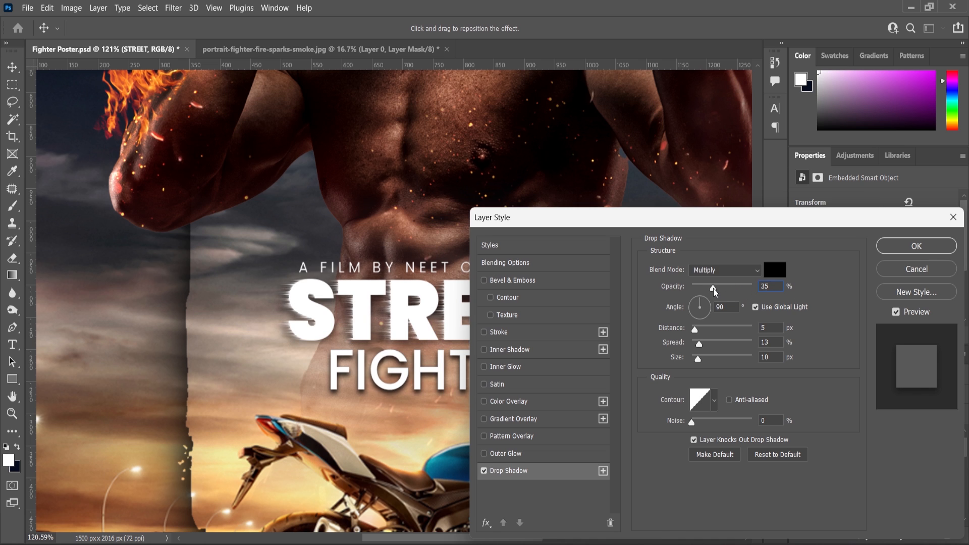
left_click(916, 246)
- Select the "FIGHTER", "STREET" and "A FILM BY NEET CREATIONZ" layers together and enlarge them about their centre to about 113%
scroll(491, 296, "down", 3)
scroll(860, 482, "up", 1)
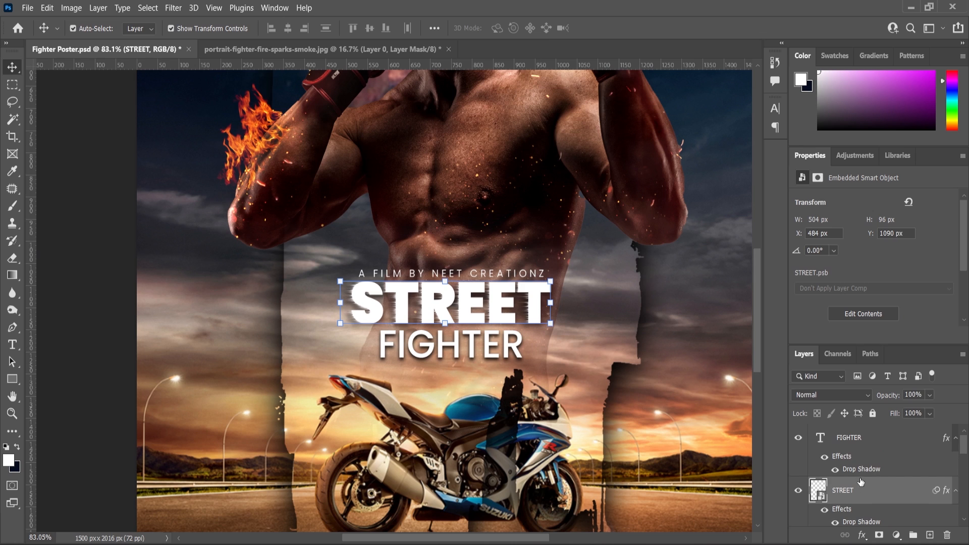
left_click(852, 442, "shift")
scroll(858, 454, "down", 3)
left_click(876, 476, "shift")
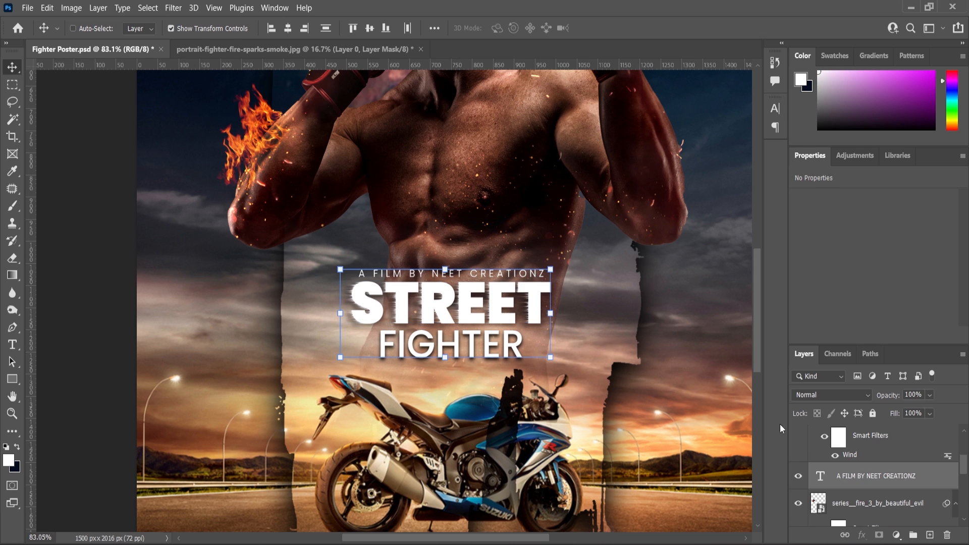
left_click(556, 273)
left_click(523, 231)
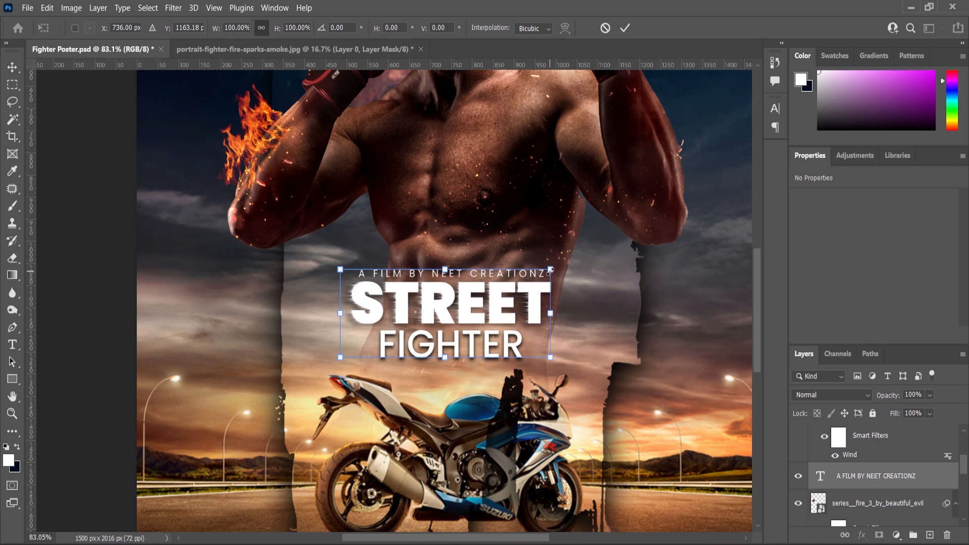
left_click_drag(551, 270, 564, 264)
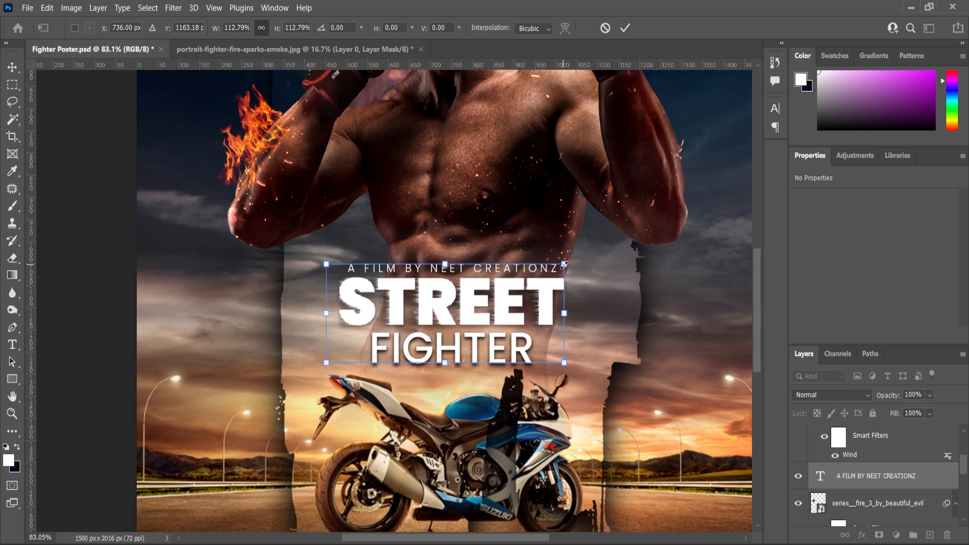
key("Return")
- Centre the three selected title layers horizontally on the poster canvas, then clear the canvas selection
key("ctrl+0")
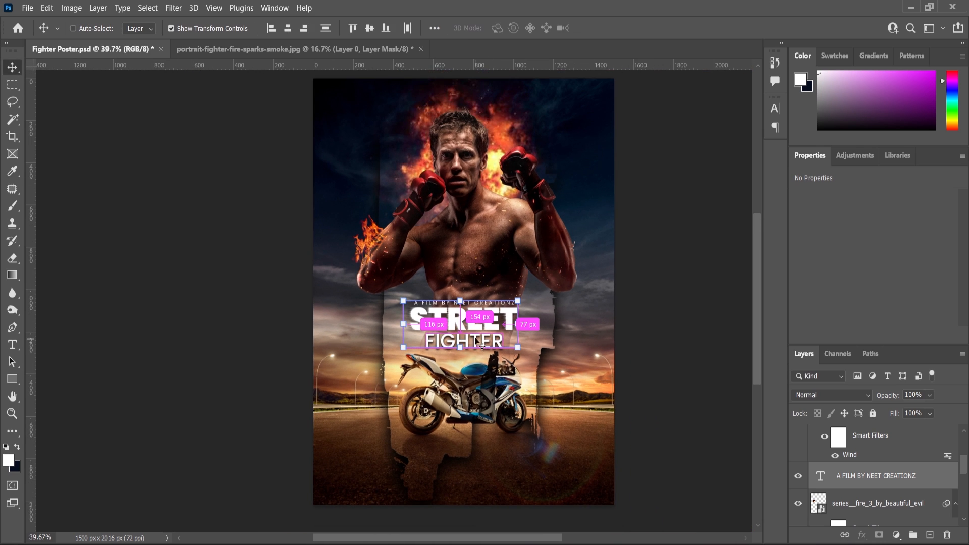
key("ctrl+a")
left_click(294, 28)
key("ctrl+d")
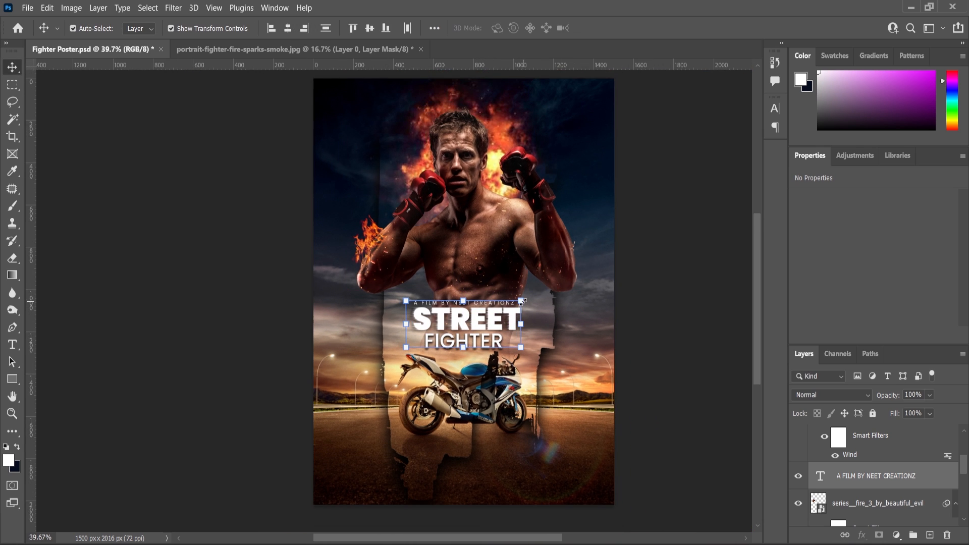
- Enlarge the three title lines further and raise them above the motorcycle, bringing the "A FILM BY NEET CREATIONZ" line to about 37.3 pt
left_click(522, 301)
left_click(520, 229)
mouse_move(521, 301)
left_mouse_down()
mouse_move(539, 293)
mouse_move(508, 309)
left_mouse_up()
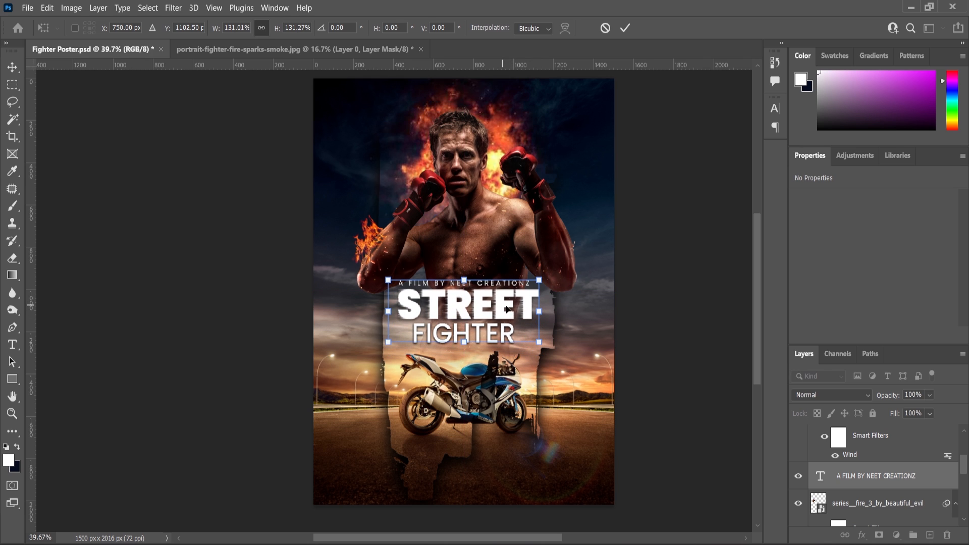
left_click_drag(541, 279, 598, 280)
- Shrink only the "A FILM BY NEET CREATIONZ" text about its centre to about 28.36 pt
left_click(17, 415)
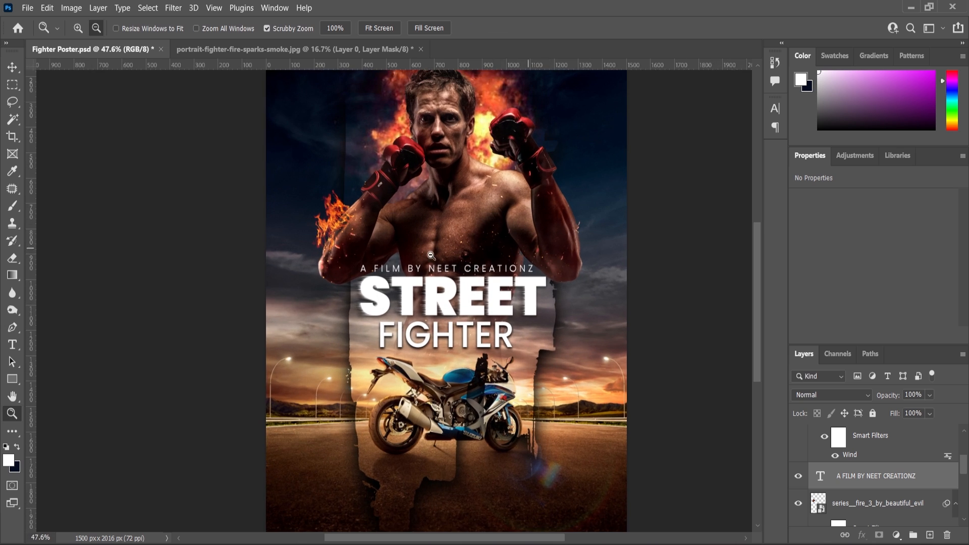
left_click_drag(364, 178, 449, 284)
left_click(13, 67)
left_click(134, 174)
left_click(560, 296)
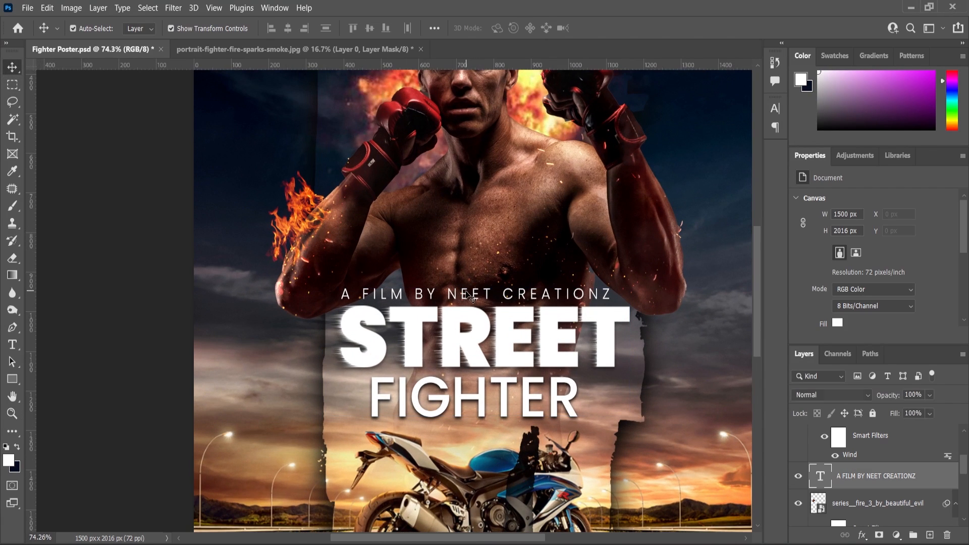
scroll(599, 282, "up", 1)
key("ctrl+t")
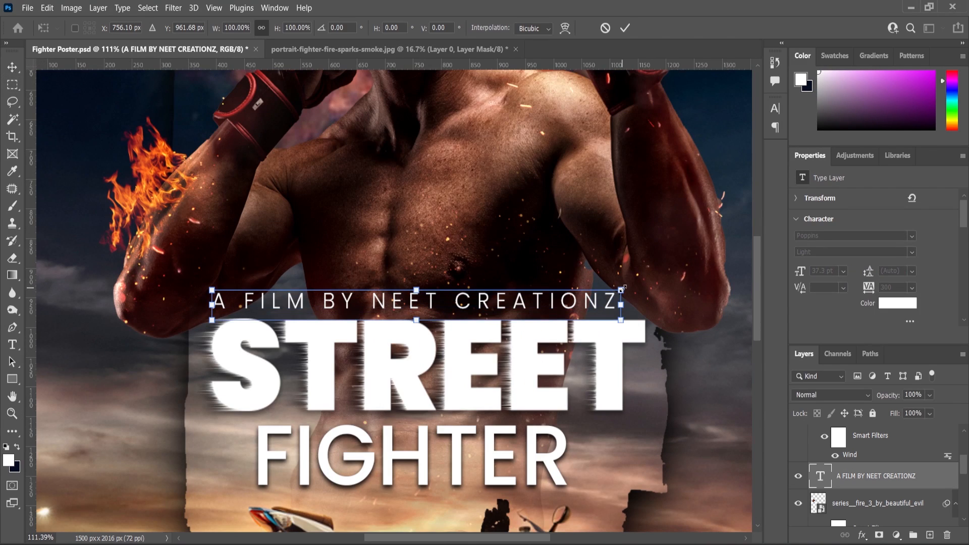
left_click_drag(621, 291, 572, 304)
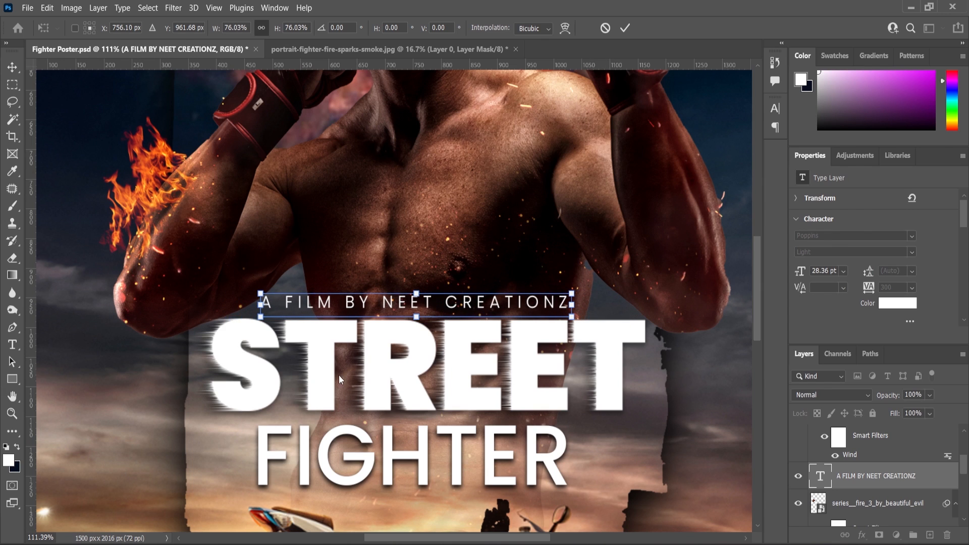
key("Return")
- Place the sparks_2 image into the poster scaled to about 1498 px wide, and set its blend mode to Screen
scroll(438, 309, "down", 3)
scroll(480, 260, "up", 1)
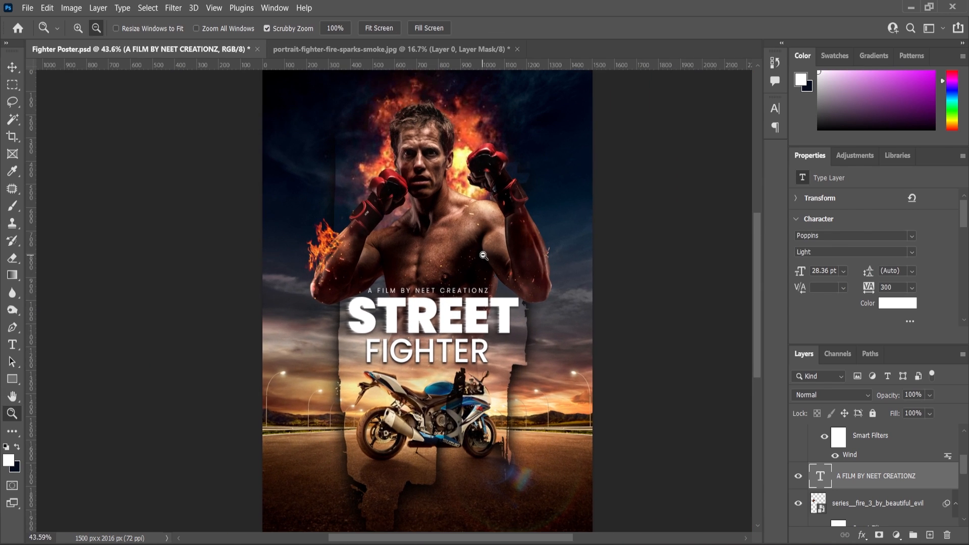
scroll(483, 256, "up", 1)
scroll(483, 255, "down", 2)
key("alt+Tab")
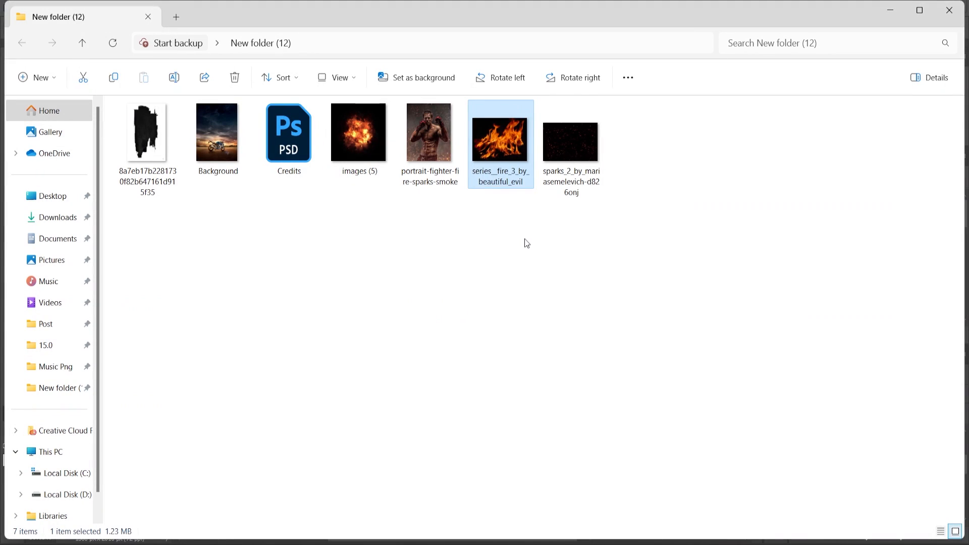
left_click_drag(570, 144, 448, 334)
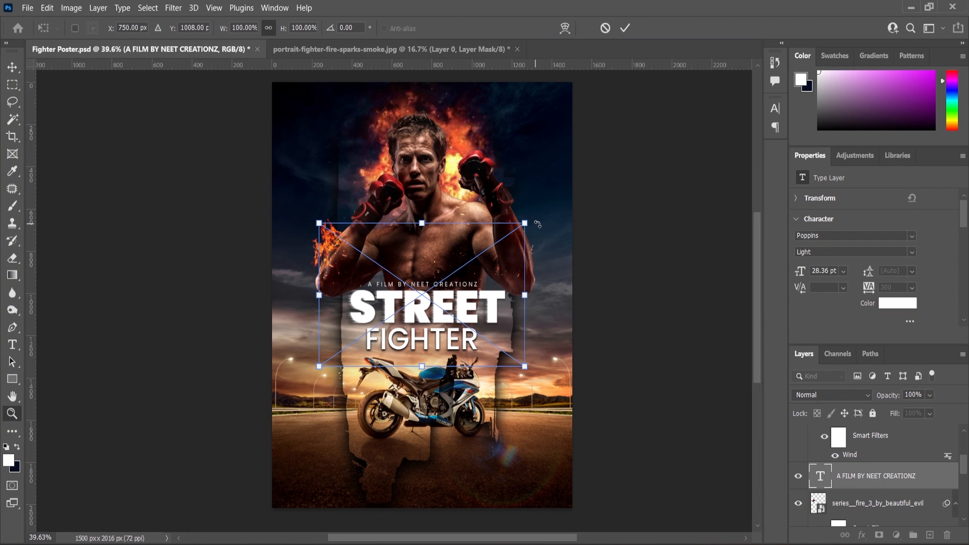
left_click_drag(525, 223, 572, 190)
key("Return")
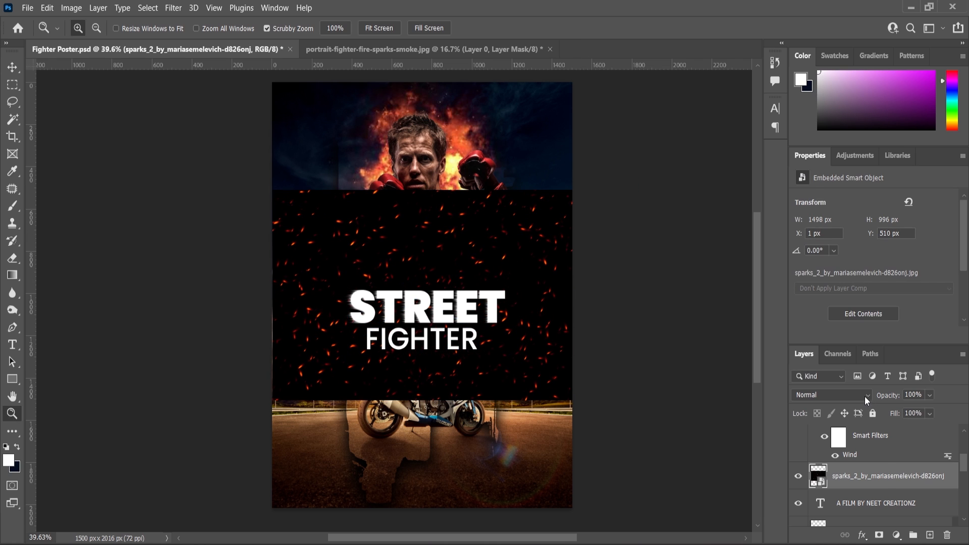
left_click(832, 394)
left_click(812, 323)
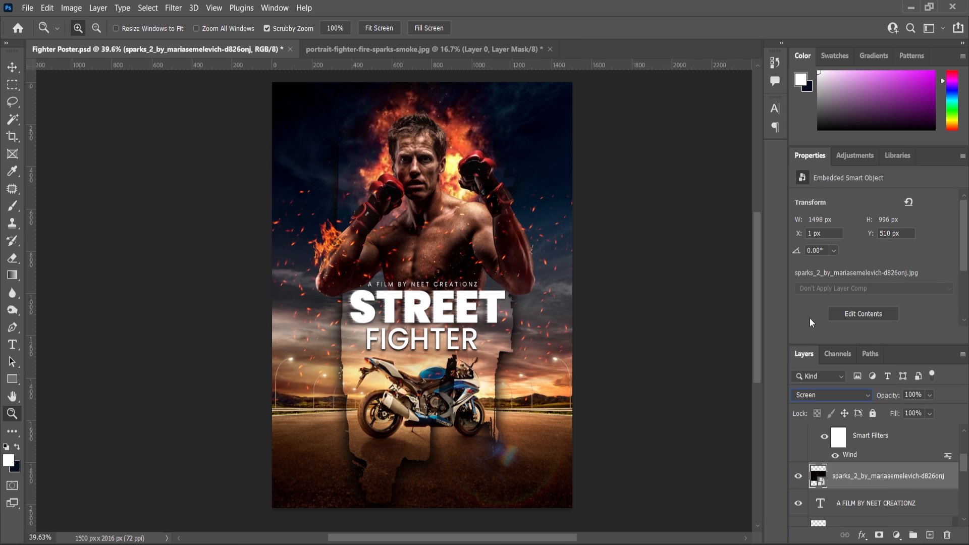
- Add a layer mask to the sparks and paint it black with a 1100 px soft brush around the upper sides and over the motorcycle area
left_click(11, 71)
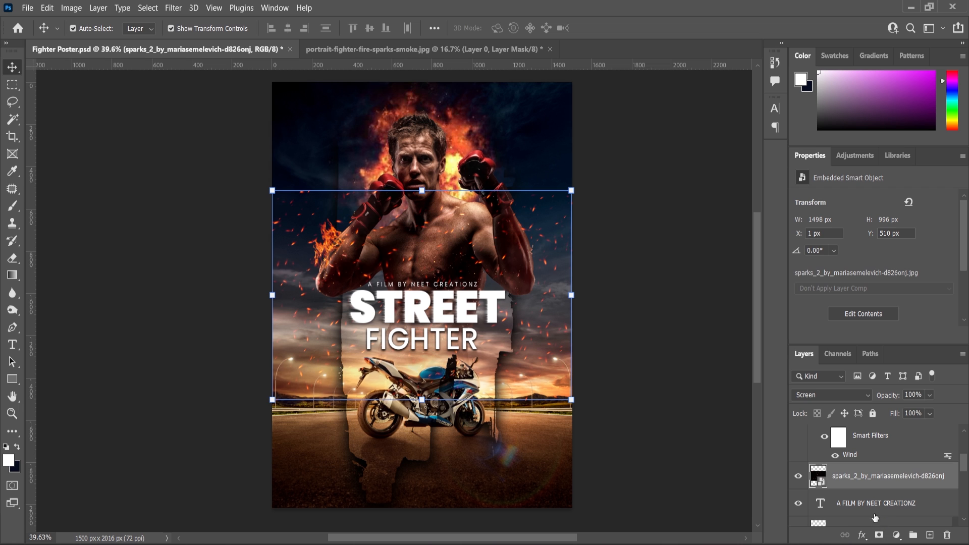
left_click(877, 535)
key("x")
key("b")
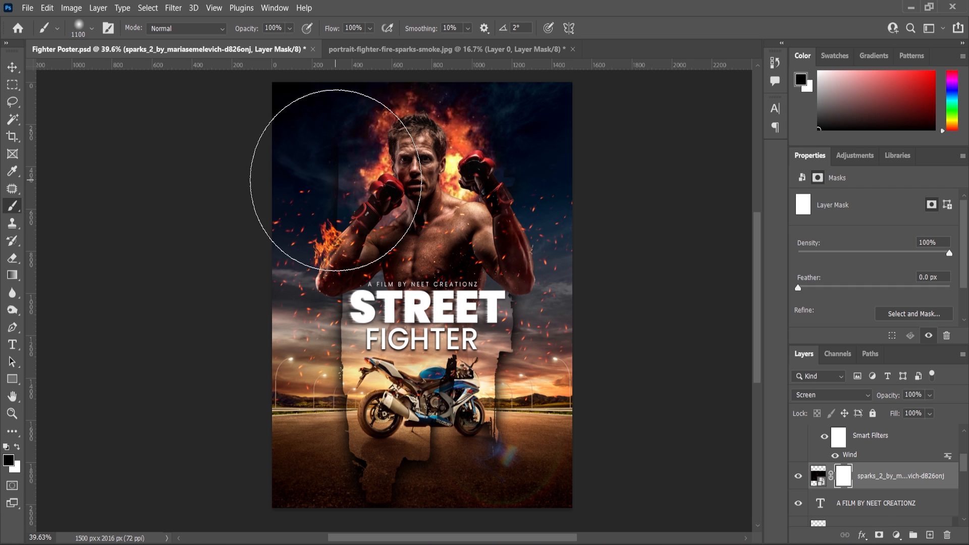
left_click_drag(325, 177, 289, 182)
left_click_drag(524, 152, 500, 177)
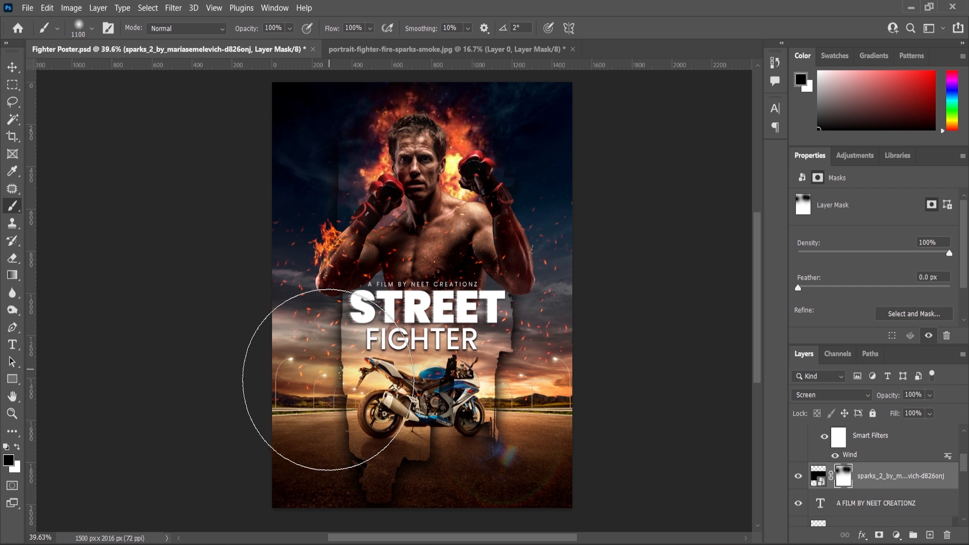
mouse_move(358, 419)
left_mouse_down()
mouse_move(518, 405)
mouse_move(440, 402)
mouse_move(426, 383)
mouse_move(530, 411)
left_mouse_up()
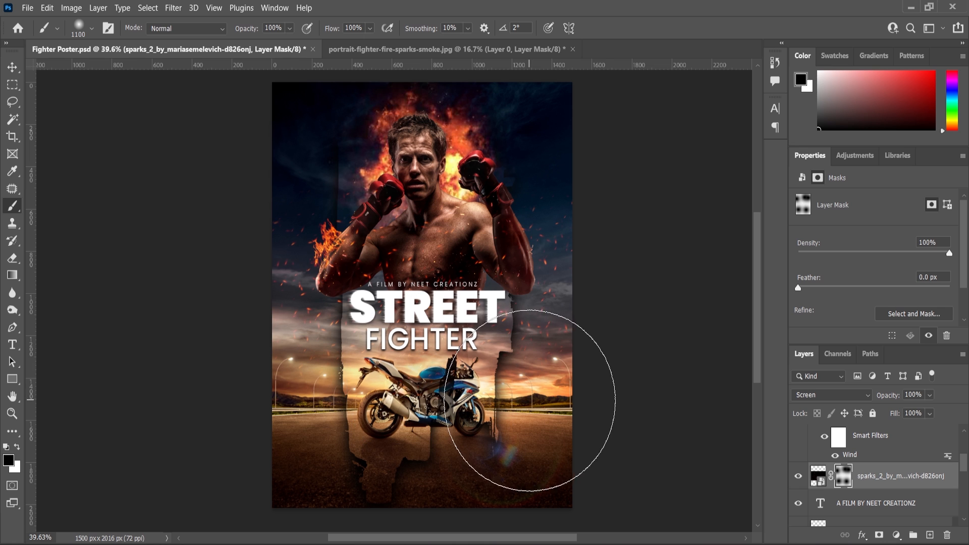
scroll(531, 348, "up", 1)
left_click(11, 72)
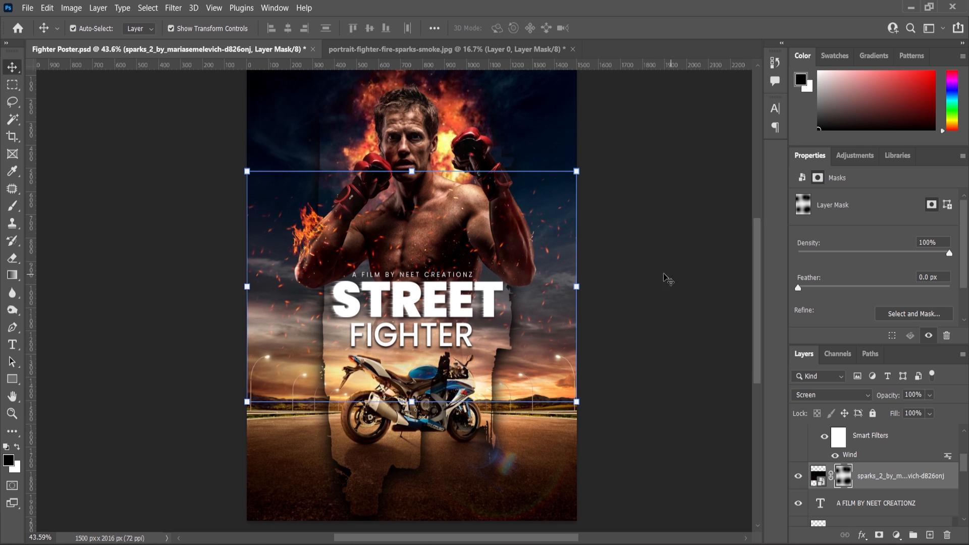
left_click(664, 274)
- Open Credits.psd and hide the black Layer 1 inside its PLAN B22 smart object, saving the change on closing
left_click(571, 543)
double_click(292, 146)
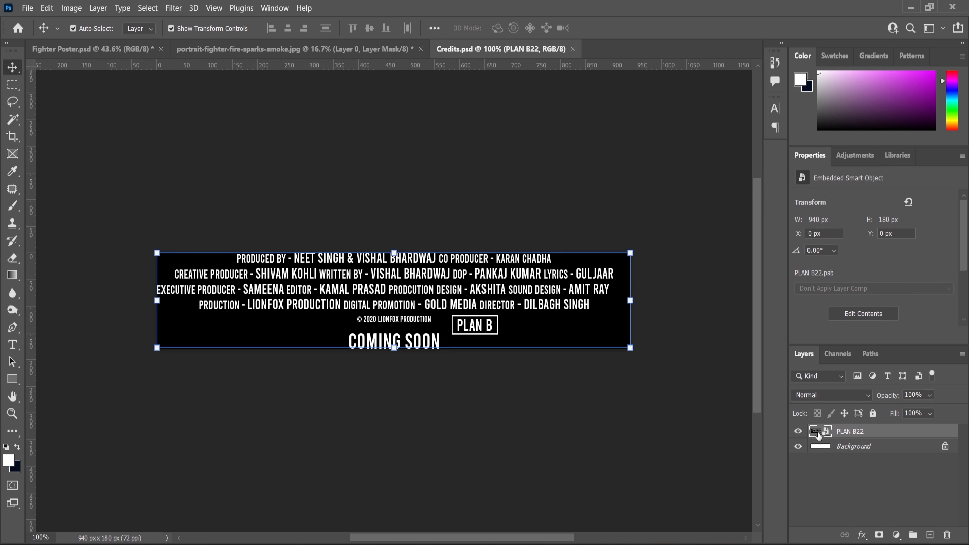
double_click(816, 432)
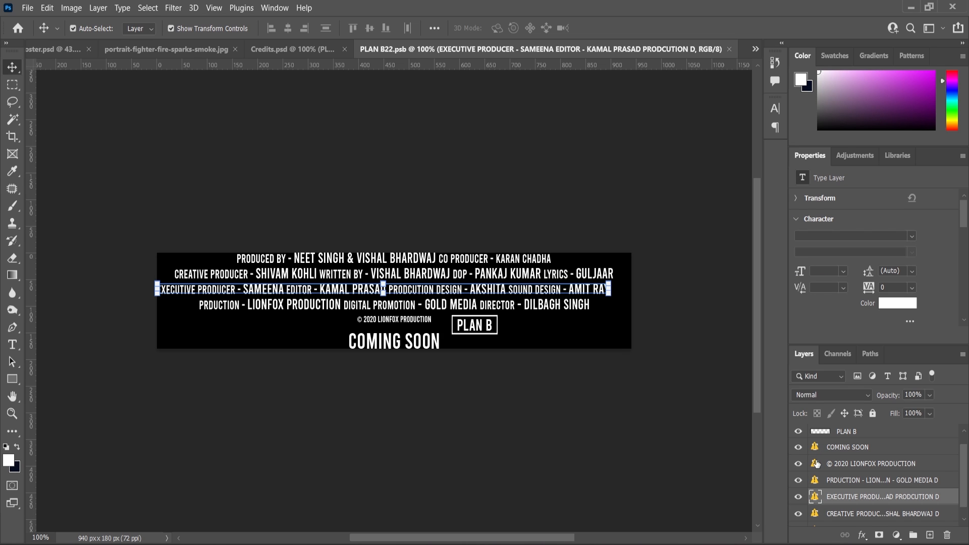
scroll(816, 463, "down", 2)
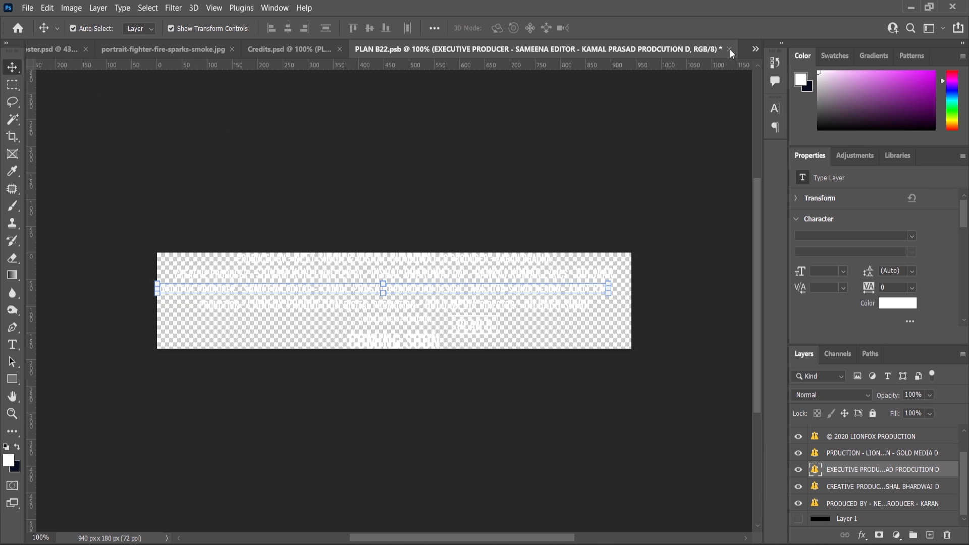
left_click(730, 49)
left_click(451, 219)
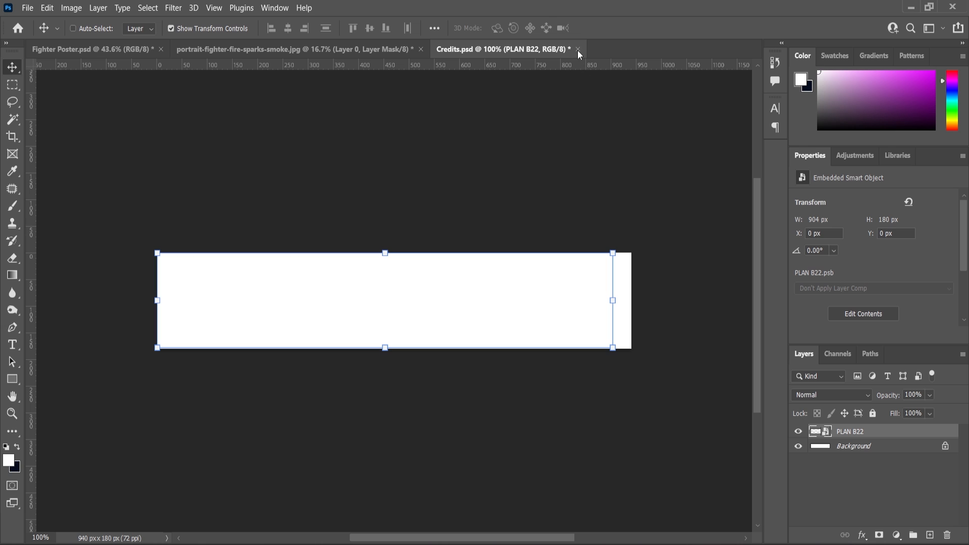
- Copy the PLAN B22 credits layer from Credits.psd into Fighter Poster.psd, directly above the "FIGHTER" layer
mouse_move(410, 309)
left_mouse_down()
mouse_move(439, 303)
mouse_move(420, 311)
left_mouse_up()
left_click_drag(382, 270, 241, 196)
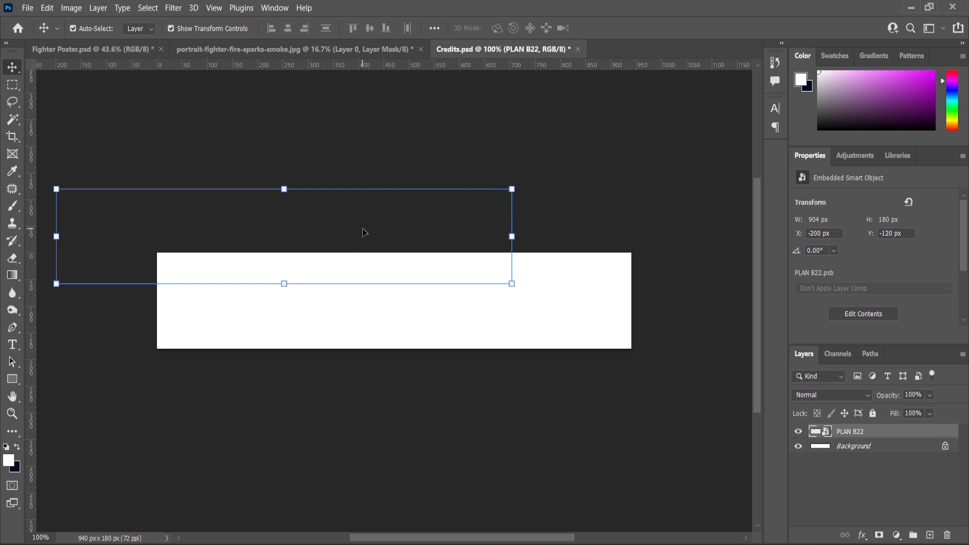
key("ctrl+Tab")
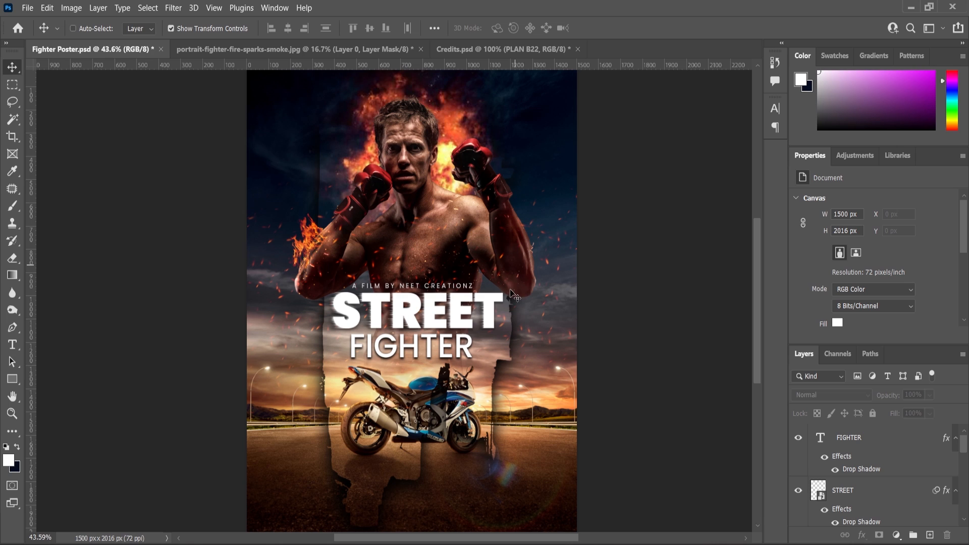
left_click(514, 295, "ctrl")
scroll(858, 454, "up", 5)
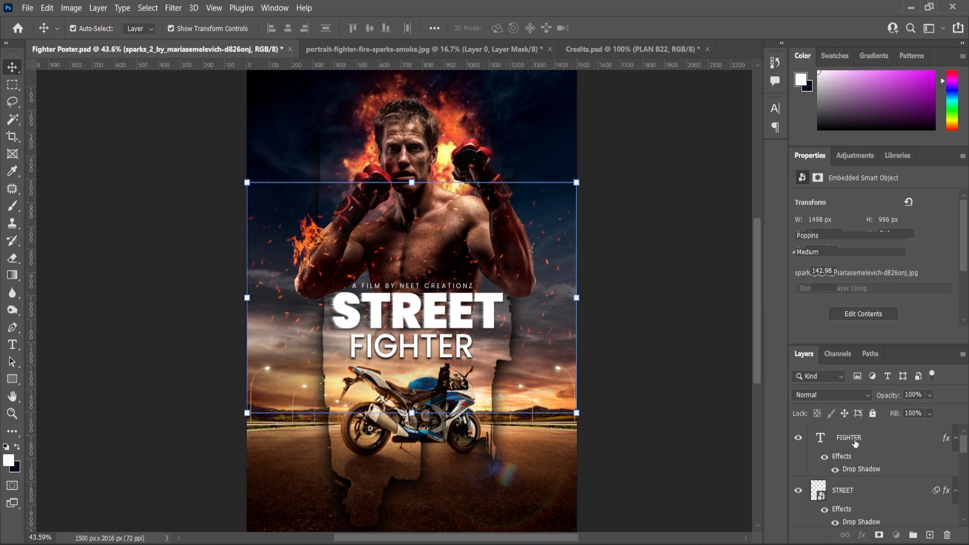
left_click(855, 440)
key("ctrl+v")
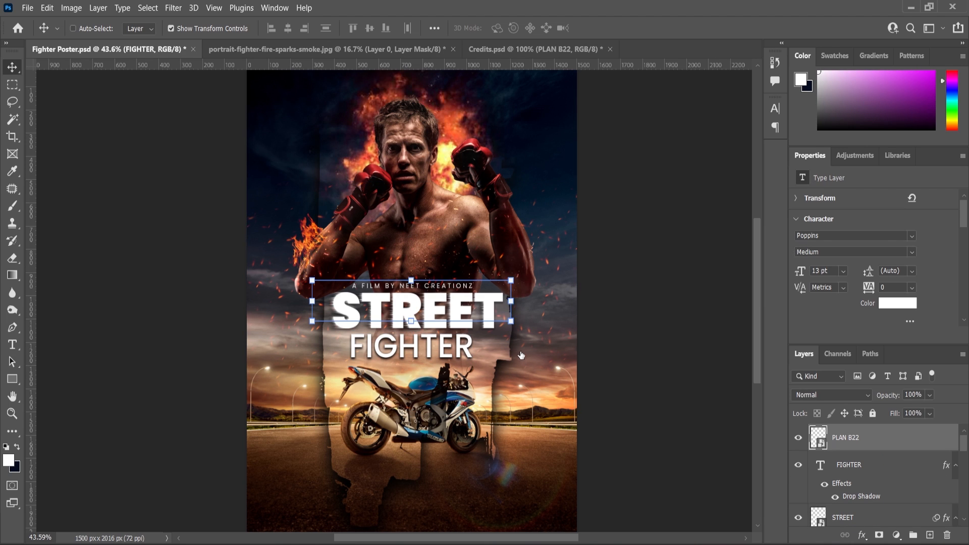
- Move the PLAN B22 credits below the motorcycle near the poster's lower edge and enlarge them to about 1061 px wide
left_click_drag(519, 277, 507, 484)
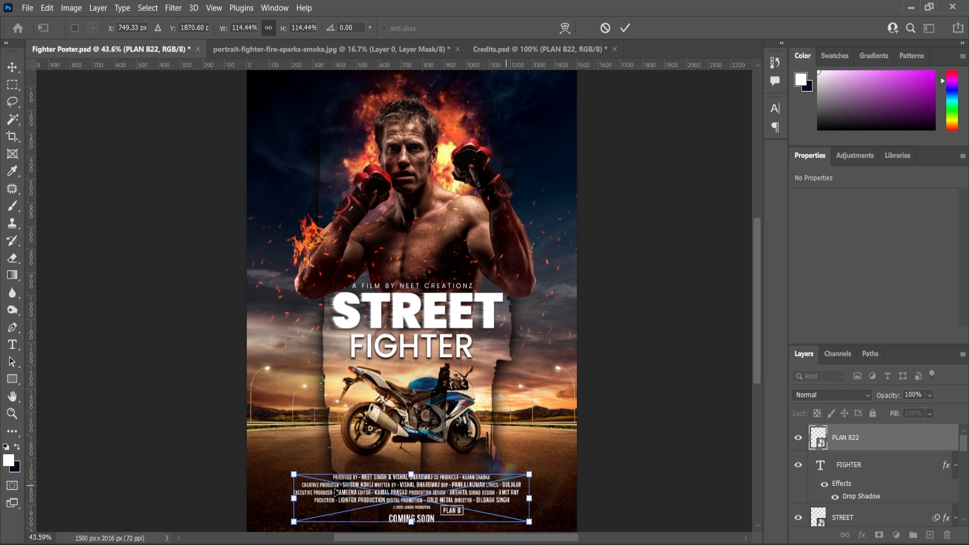
left_click(12, 413)
scroll(448, 412, "down", 3)
left_click(459, 485)
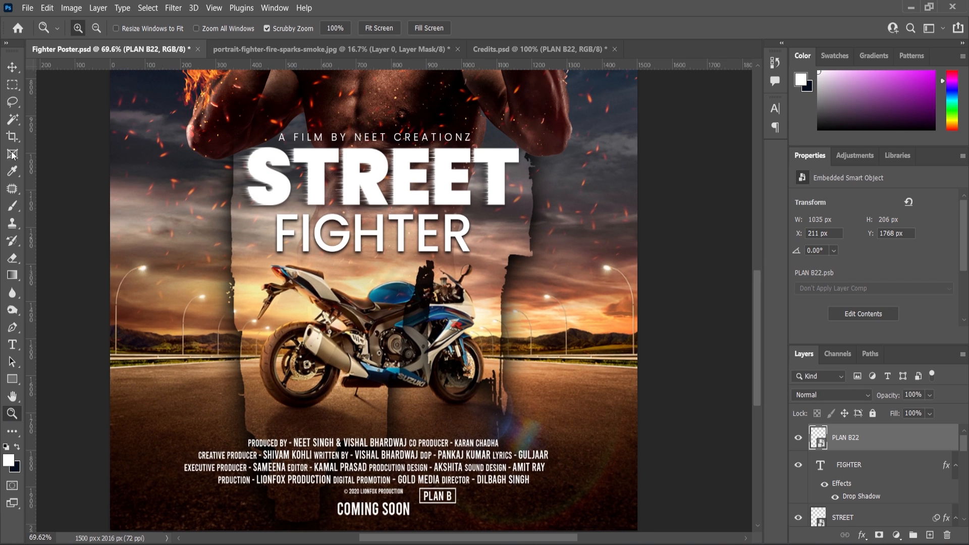
key("v")
left_click_drag(552, 444, 573, 442)
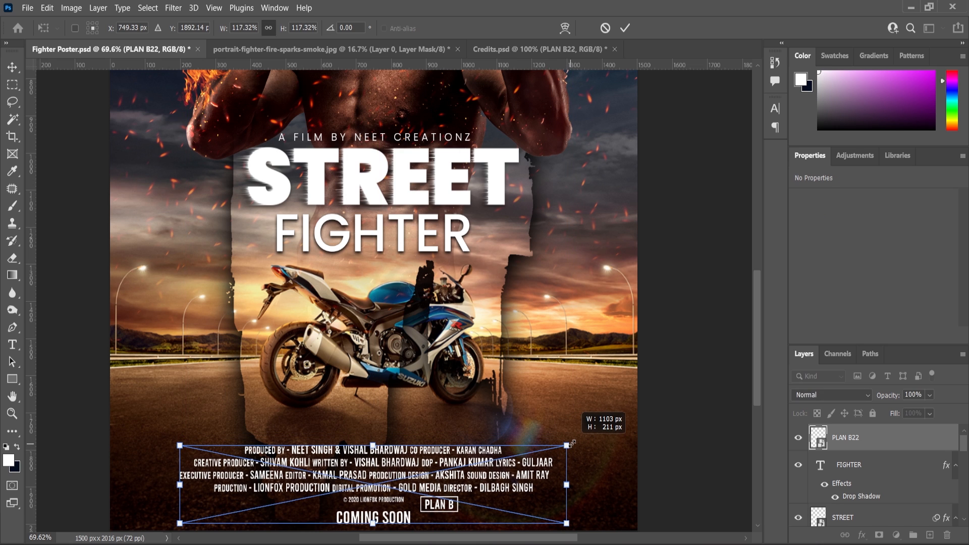
key("Return")
- Center the credits layer horizontally on the whole canvas, and clear the selection
key("ctrl+a")
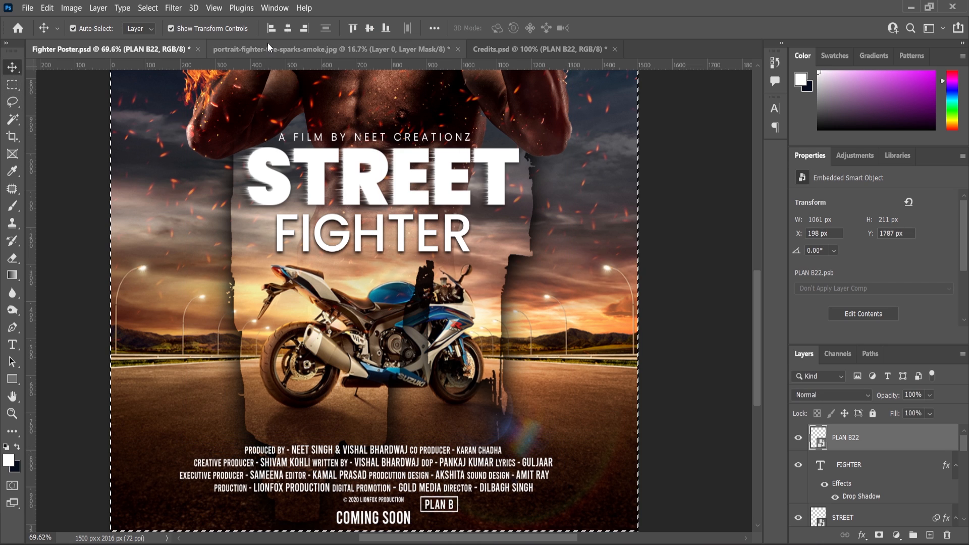
left_click(288, 29)
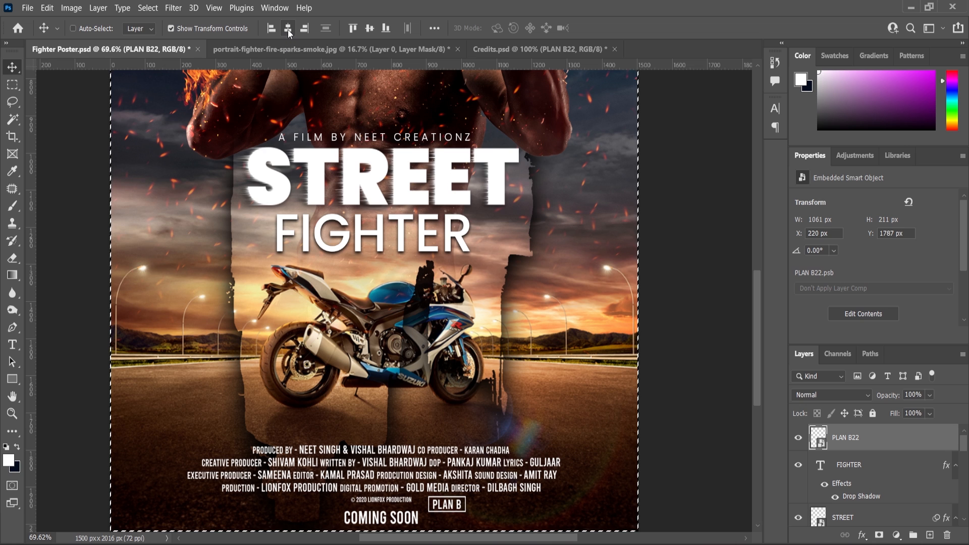
key("ctrl+d")
- Shift the credits block straight up to a Y position of about 1758 px, and view the whole poster
scroll(366, 237, "down", 4)
left_click(610, 398)
scroll(467, 394, "down", 1)
scroll(418, 373, "up", 4)
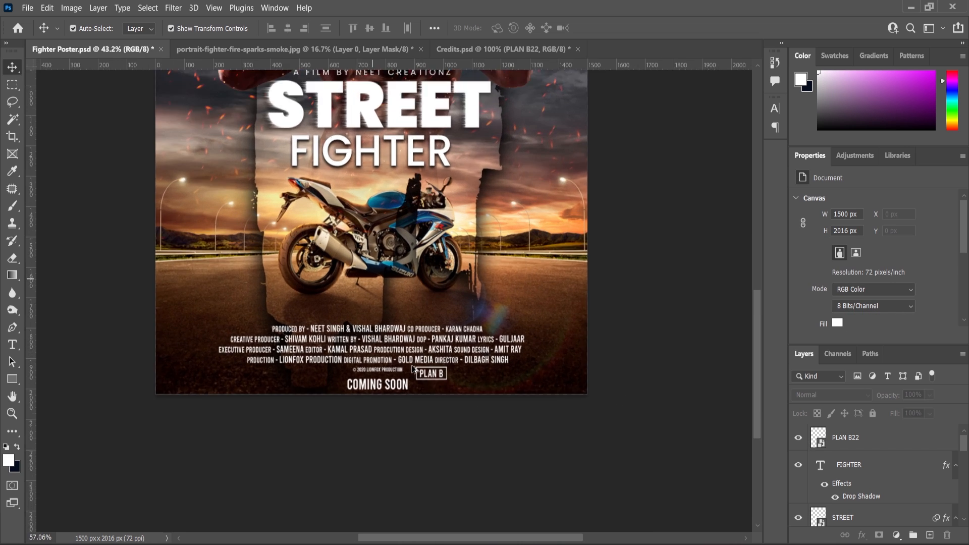
scroll(413, 370, "up", 4)
scroll(379, 399, "down", 2)
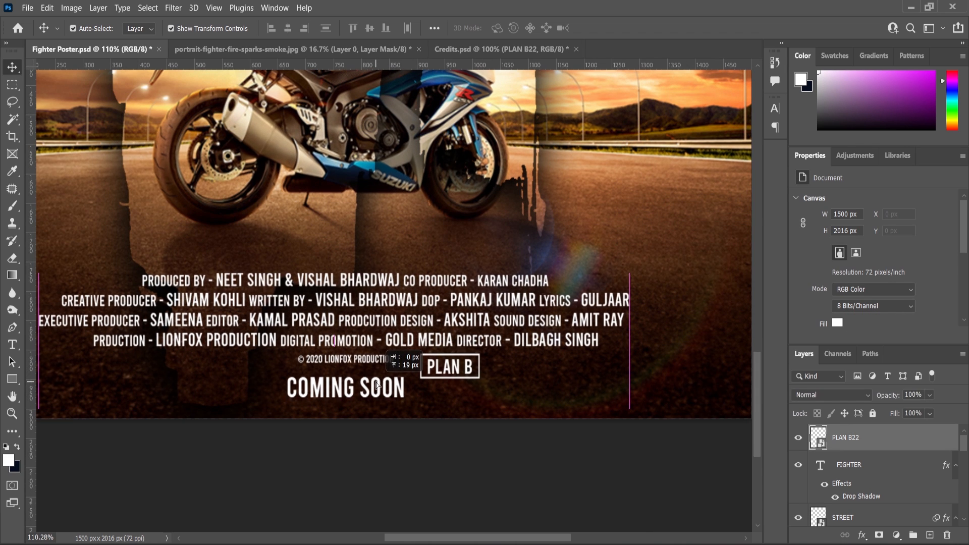
left_click(380, 388)
key("z")
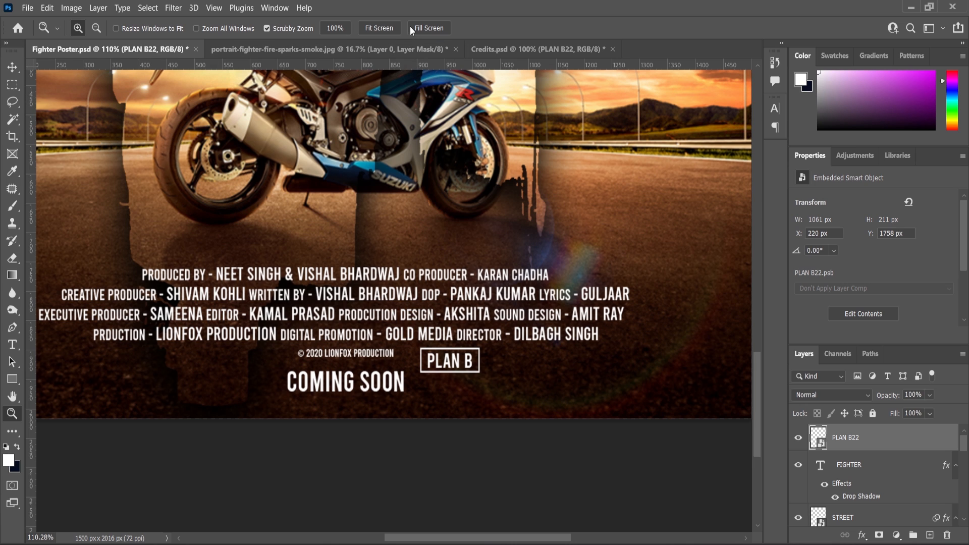
left_click(388, 28)
scroll(487, 296, "down", 2)
scroll(479, 319, "up", 1)
scroll(492, 319, "down", 1)
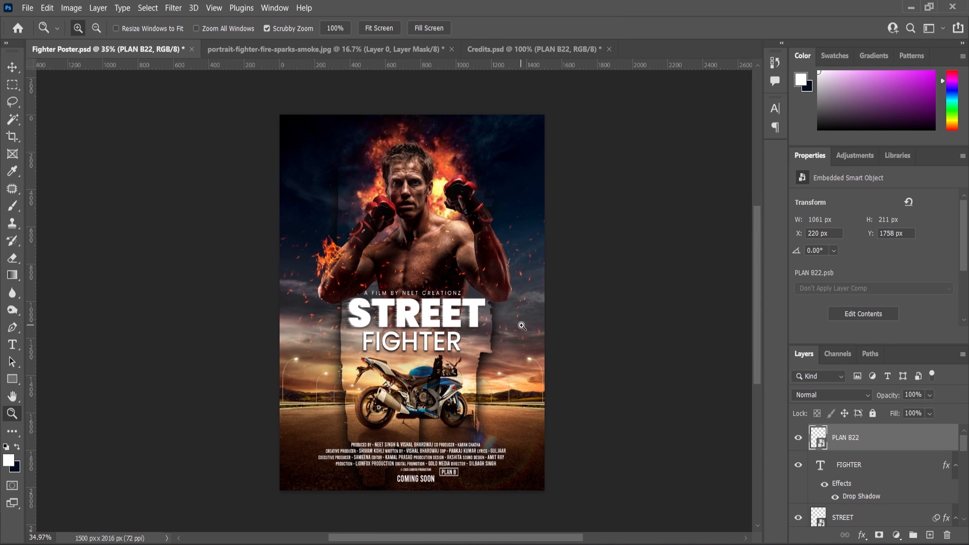